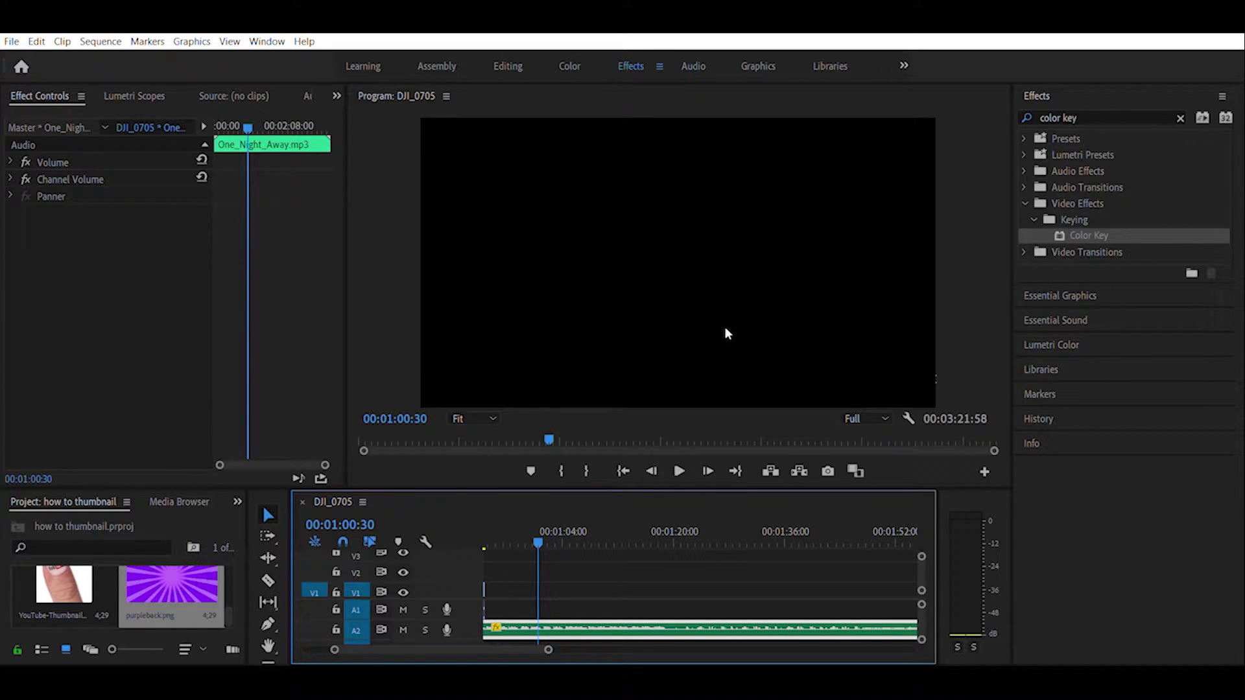
Place purpleback on track V2 above the audio in the DJI_0705 sequence
left_click_drag(174, 595, 545, 571)
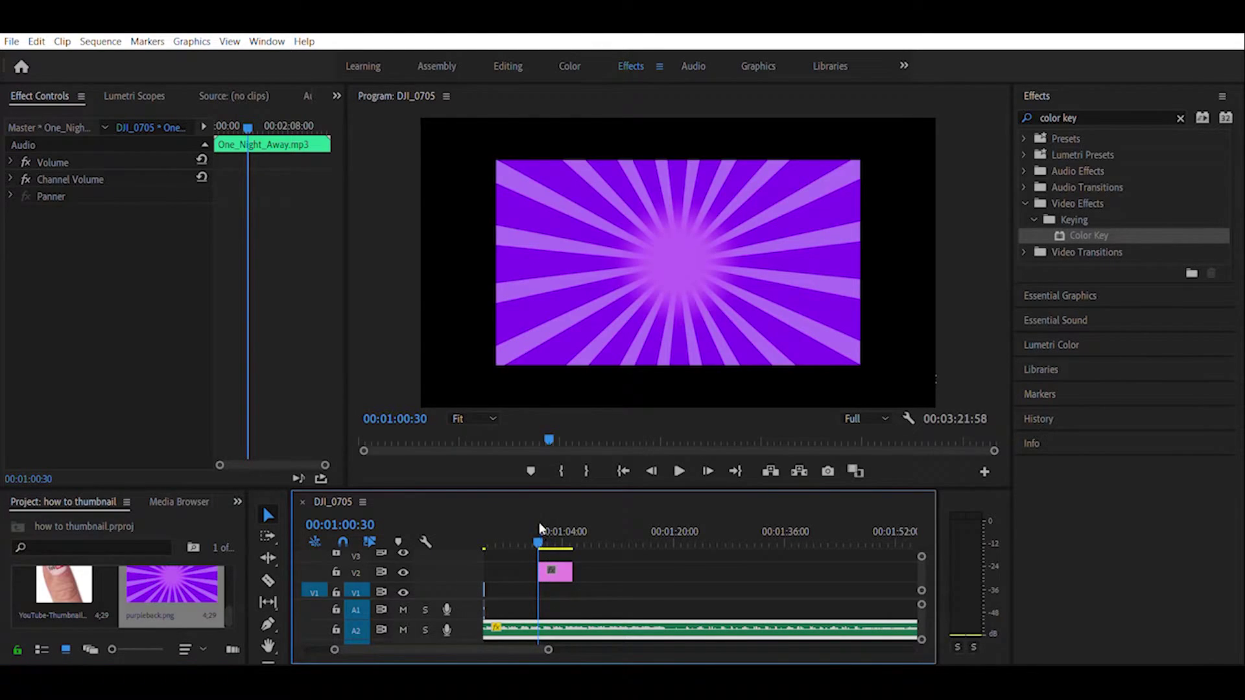
Select the purple sunburst clip on V2 and scale it to 148 so it fills the frame
left_click_drag(539, 523, 550, 523)
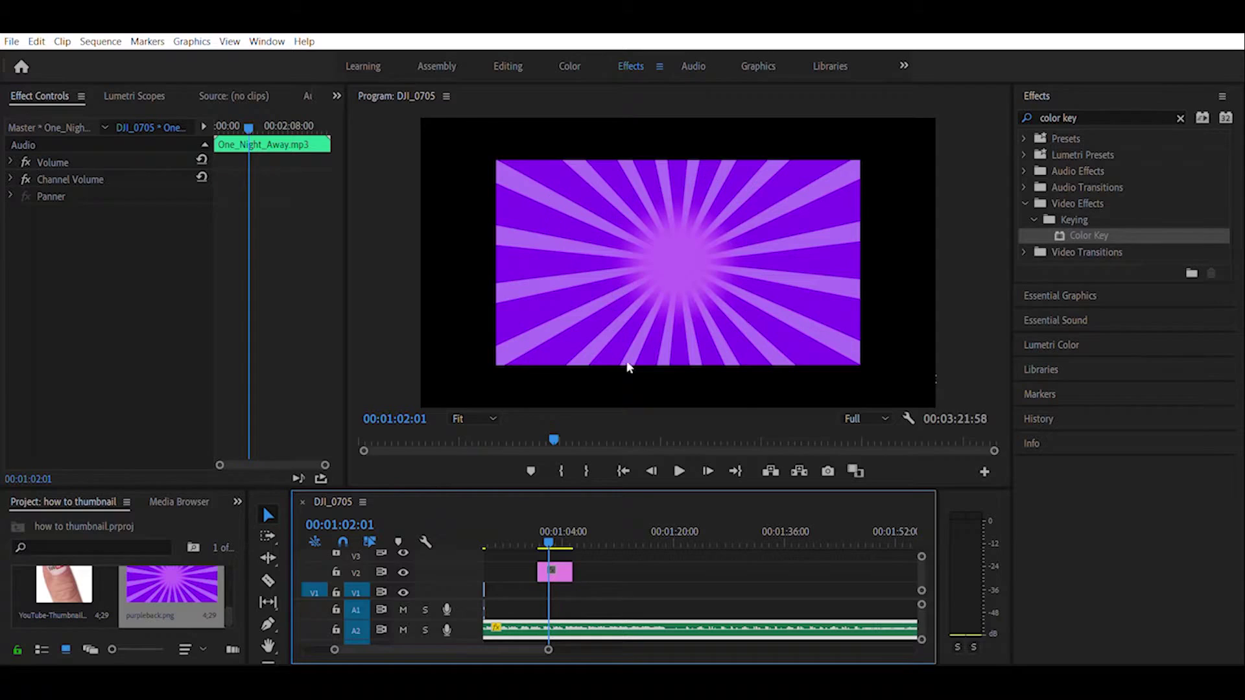
left_click(540, 546)
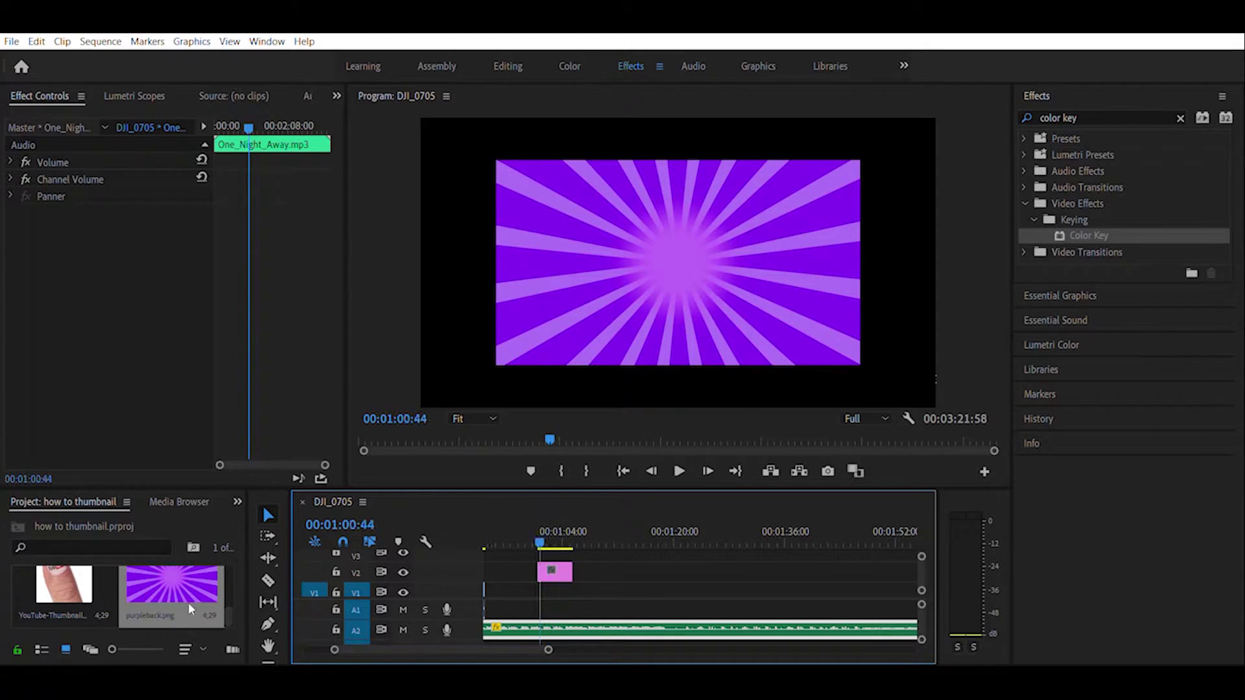
left_click(541, 524)
key("d")
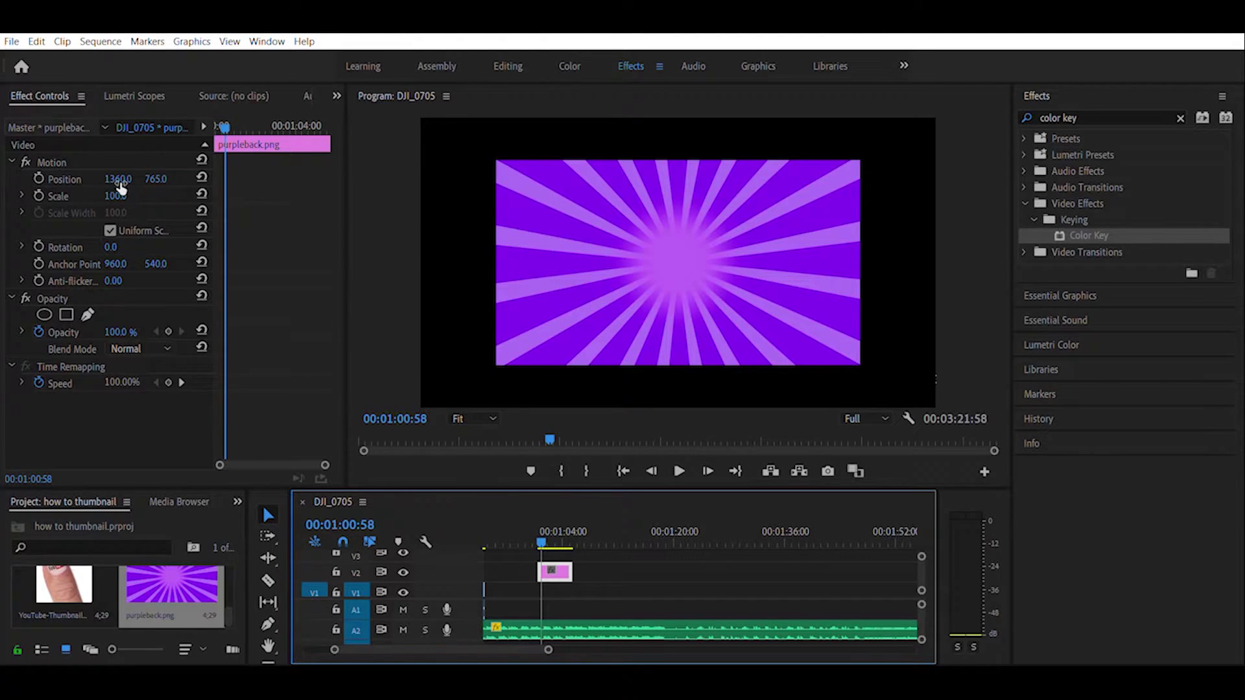
left_click_drag(116, 196, 143, 195)
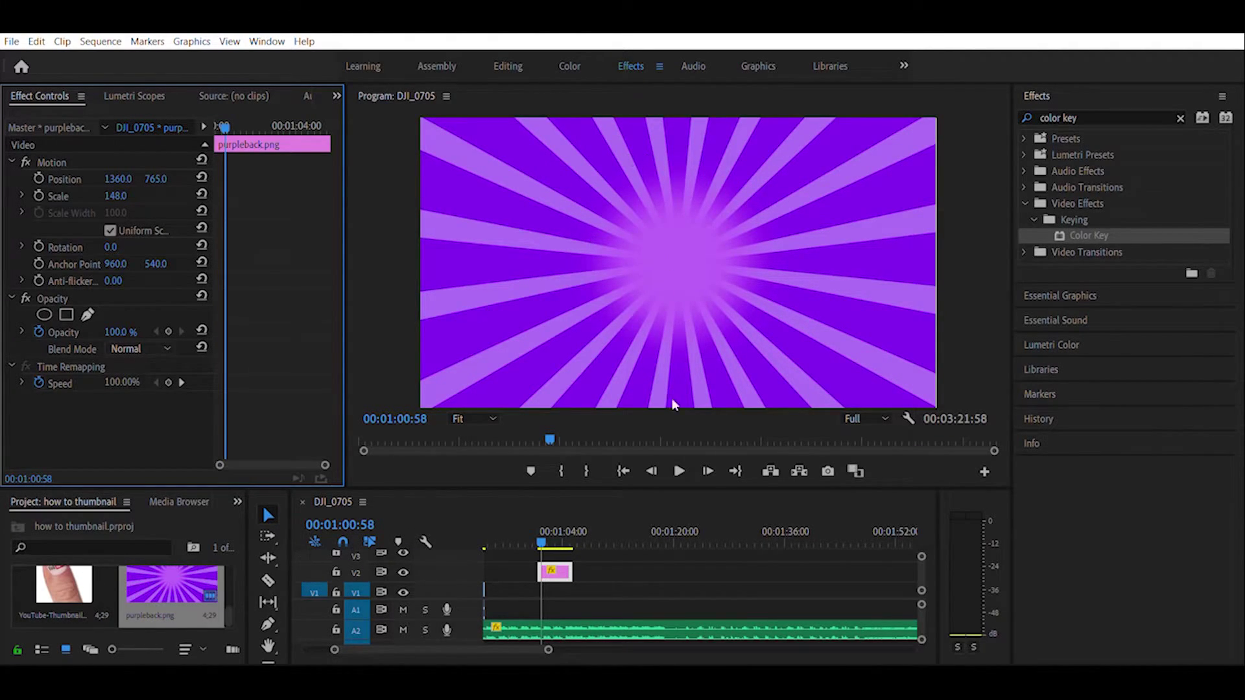
scroll(920, 550, "up", 2)
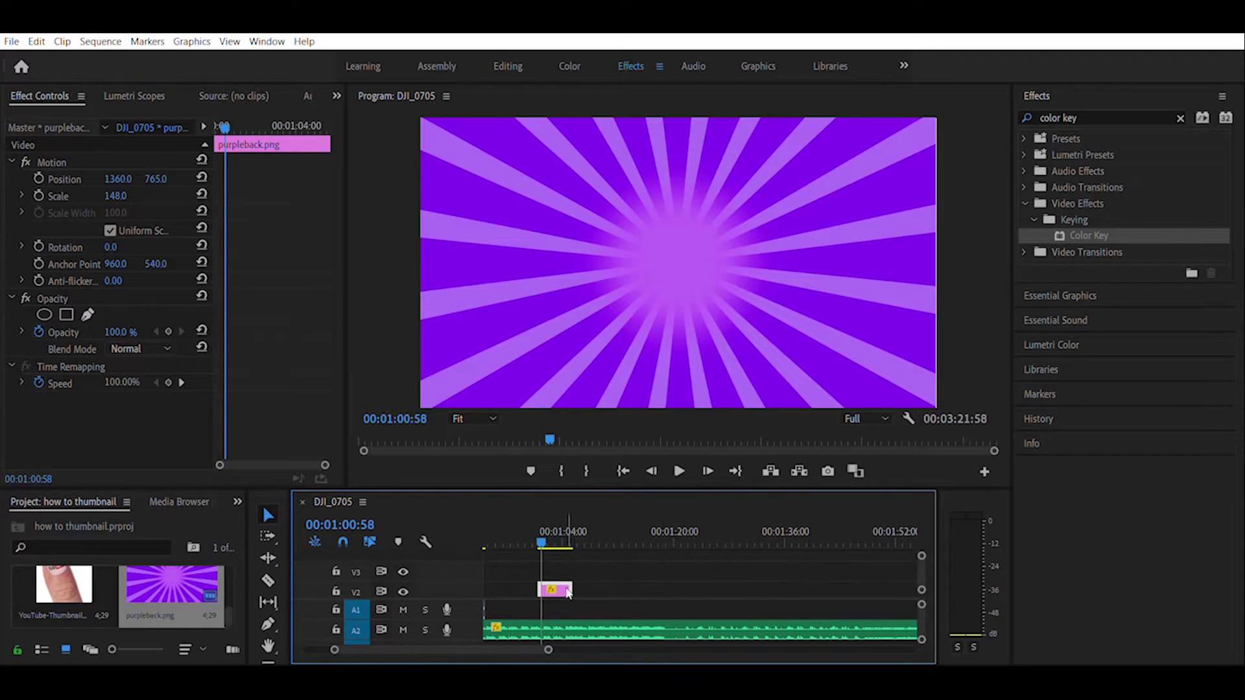
left_click(63, 573)
Place YouTube-Thumbnail.jpg on V3, scale it to 833 and position it at 1536, 1032
left_click_drag(63, 573, 553, 526)
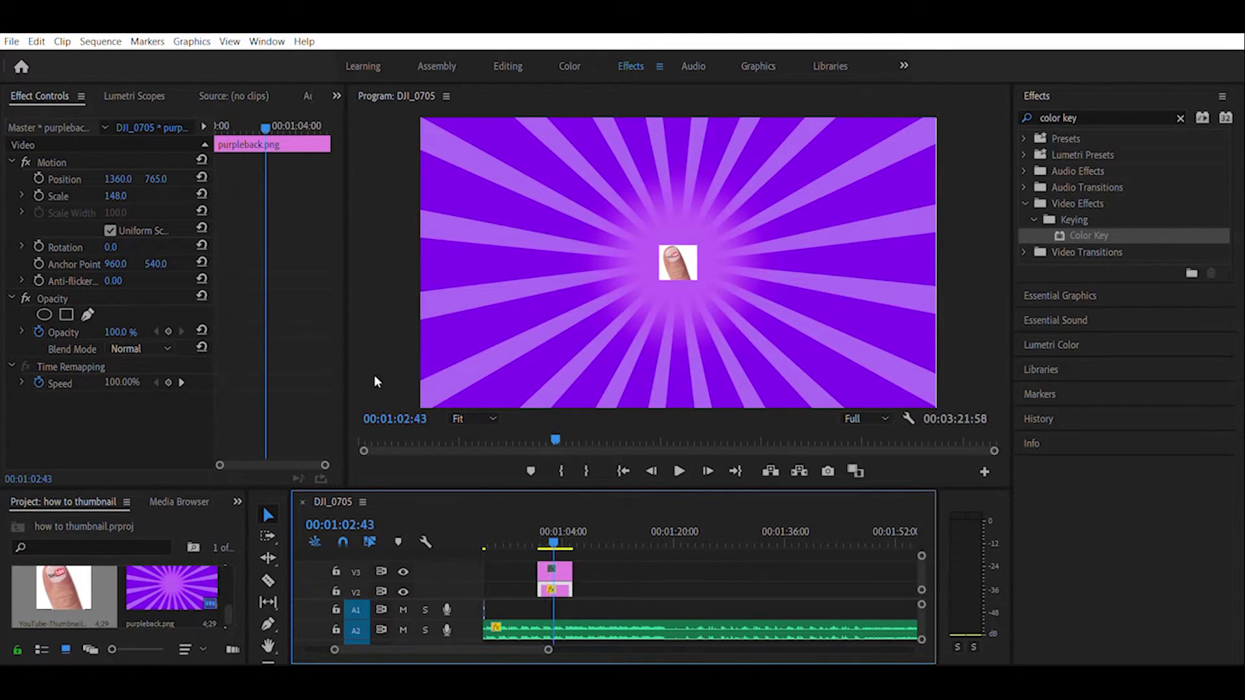
left_click(554, 571)
left_click_drag(116, 196, 214, 195)
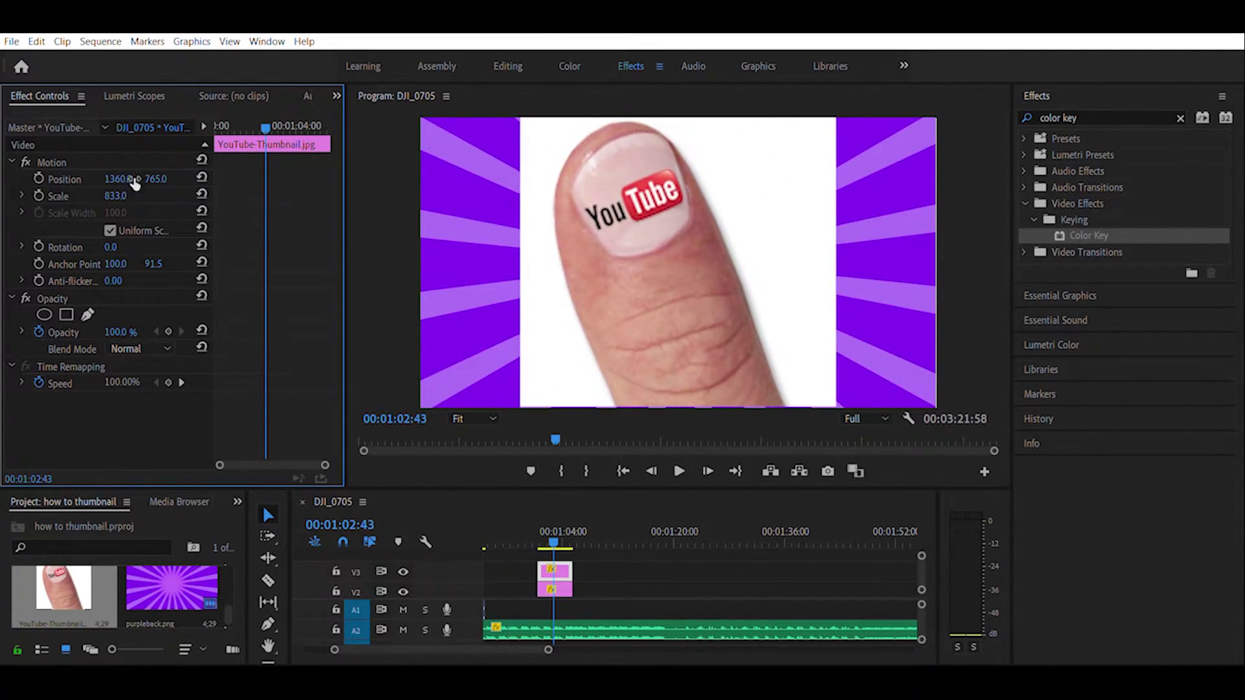
left_click(648, 269)
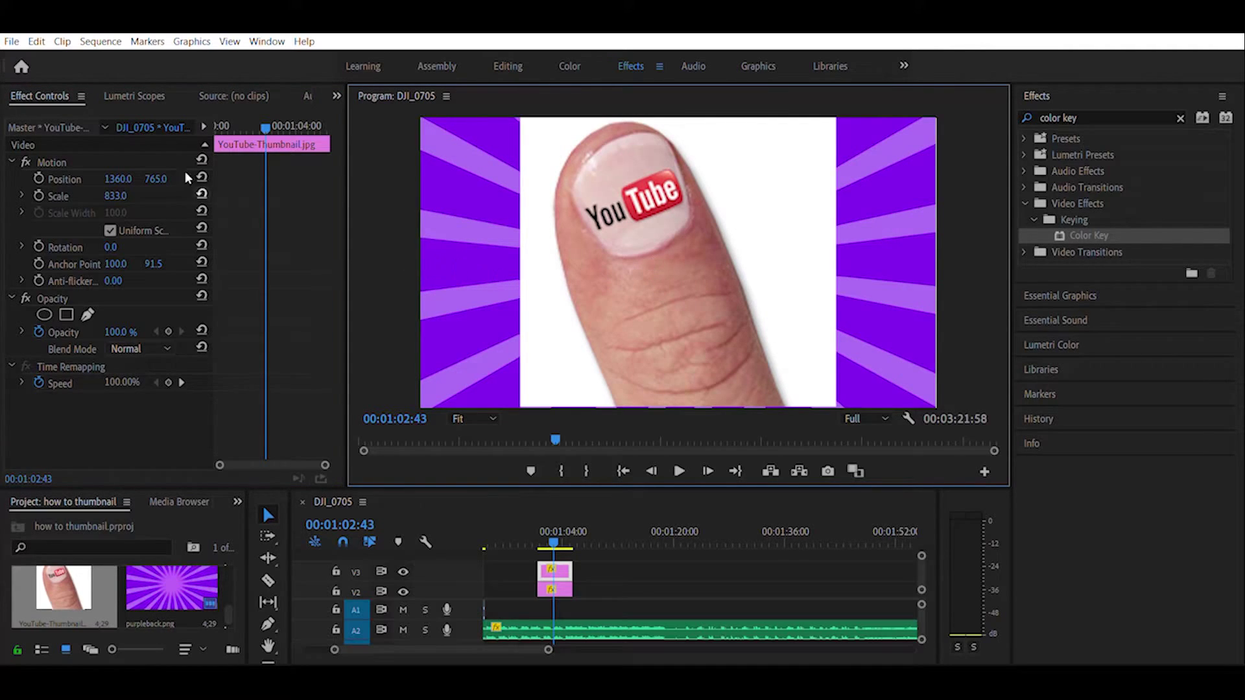
left_click_drag(156, 179, 194, 179)
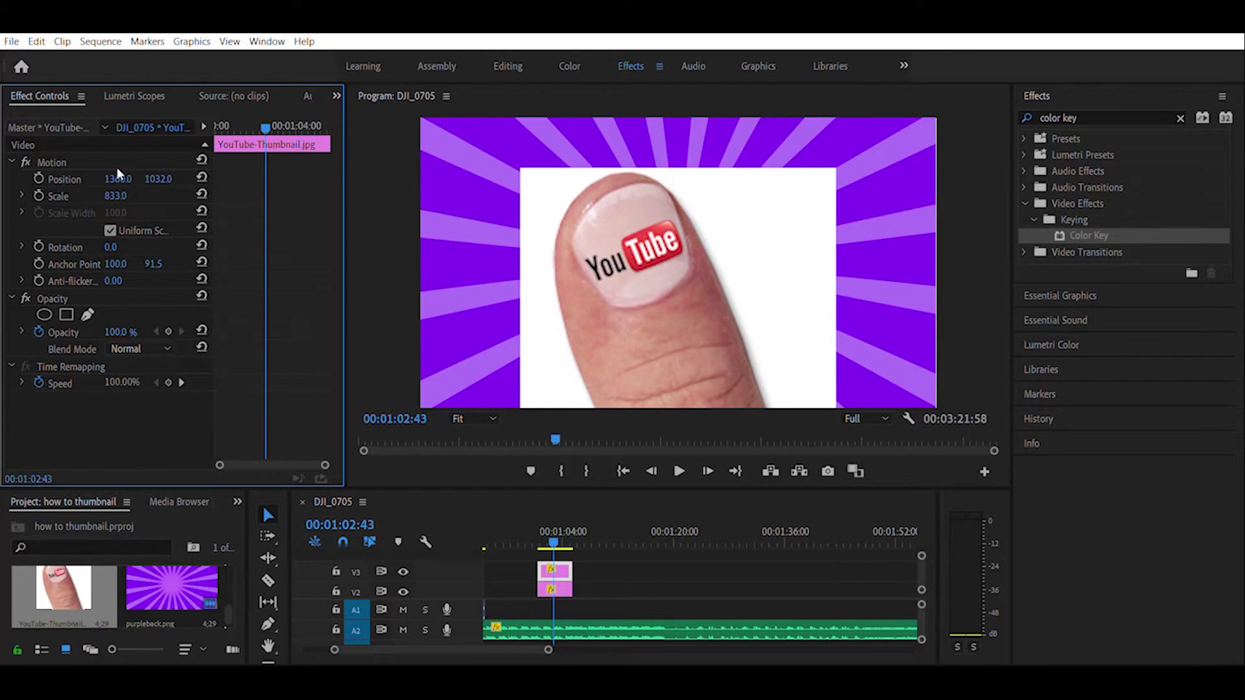
left_click_drag(118, 178, 166, 180)
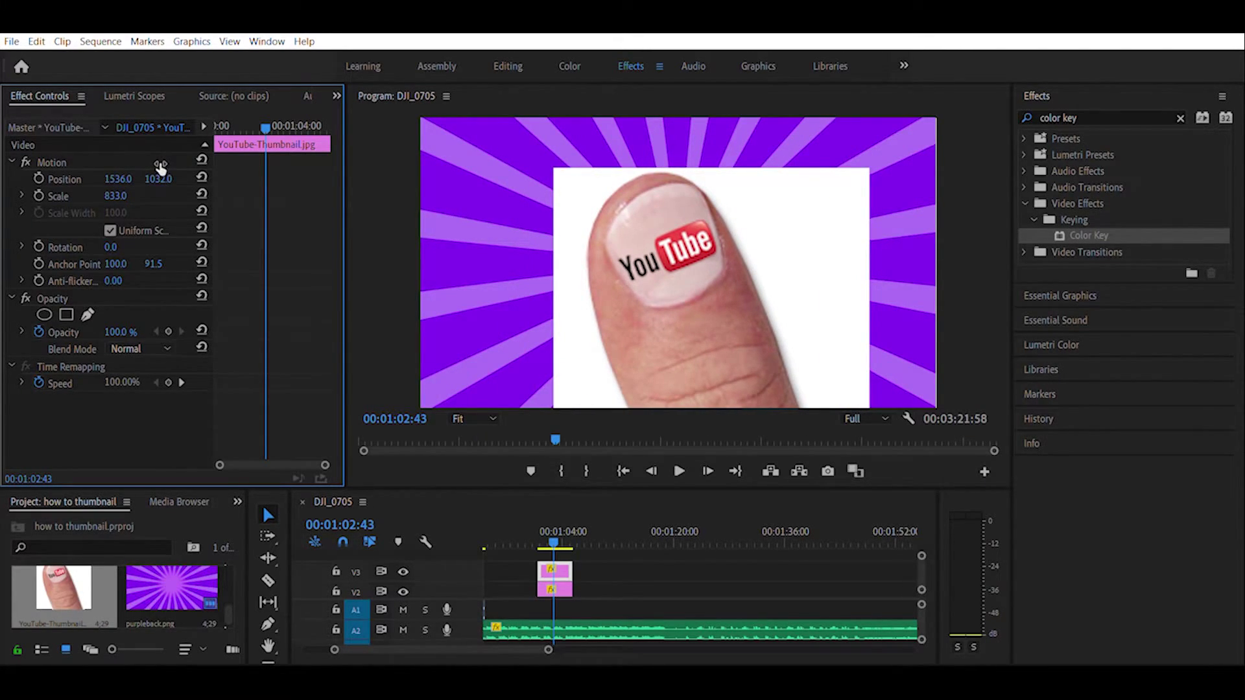
left_click(717, 254)
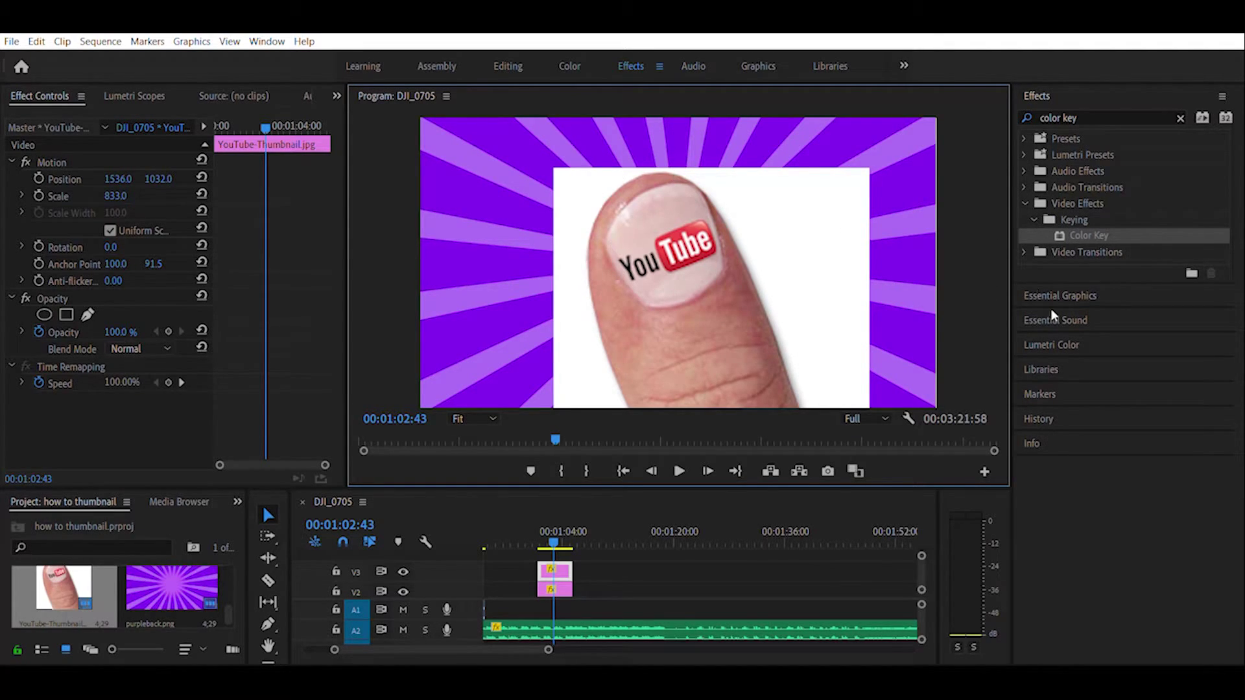
Apply Color Key to the fingernail clip, sampling white as the key colour with Edge Feather 7.4
left_click_drag(1088, 235, 572, 566)
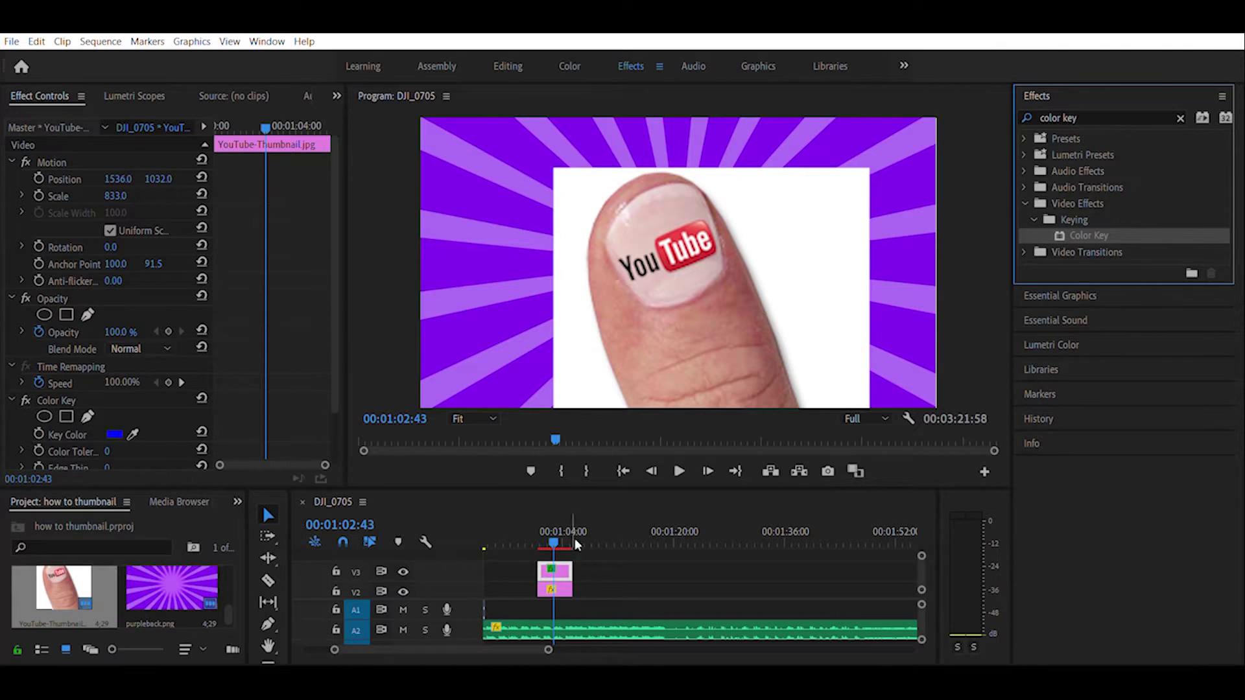
left_click(337, 141)
scroll(337, 142, "down", 3)
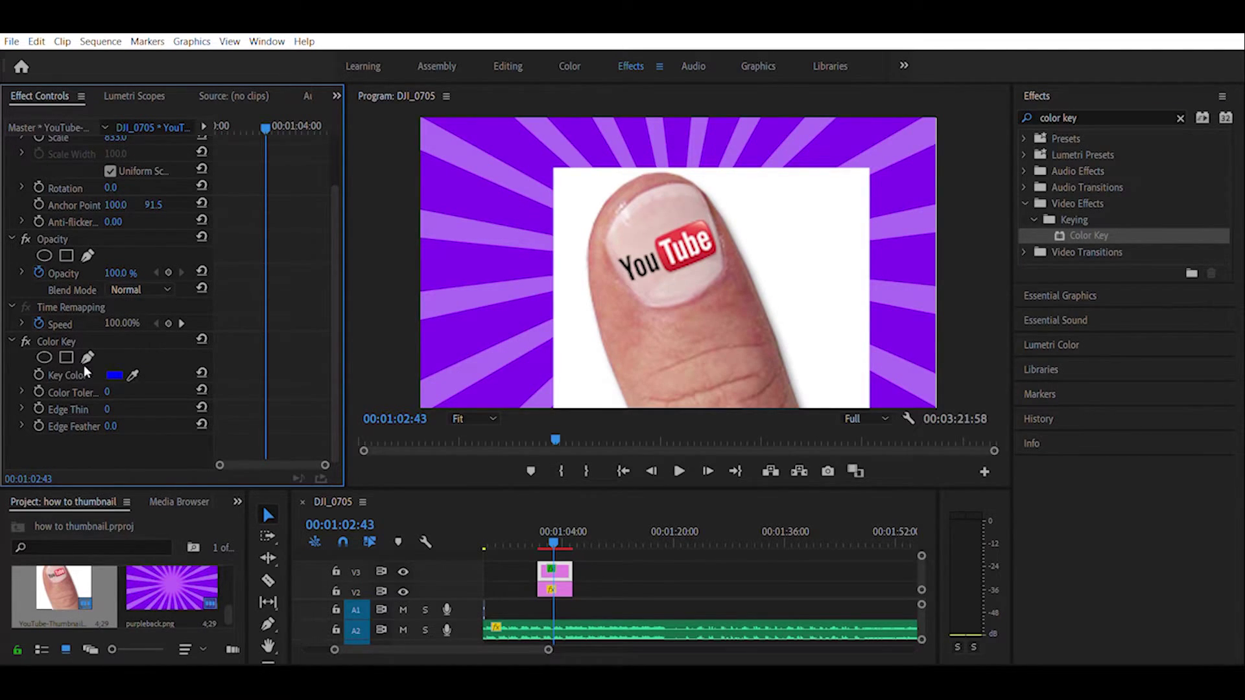
left_click(132, 375)
left_click_drag(136, 371, 583, 212)
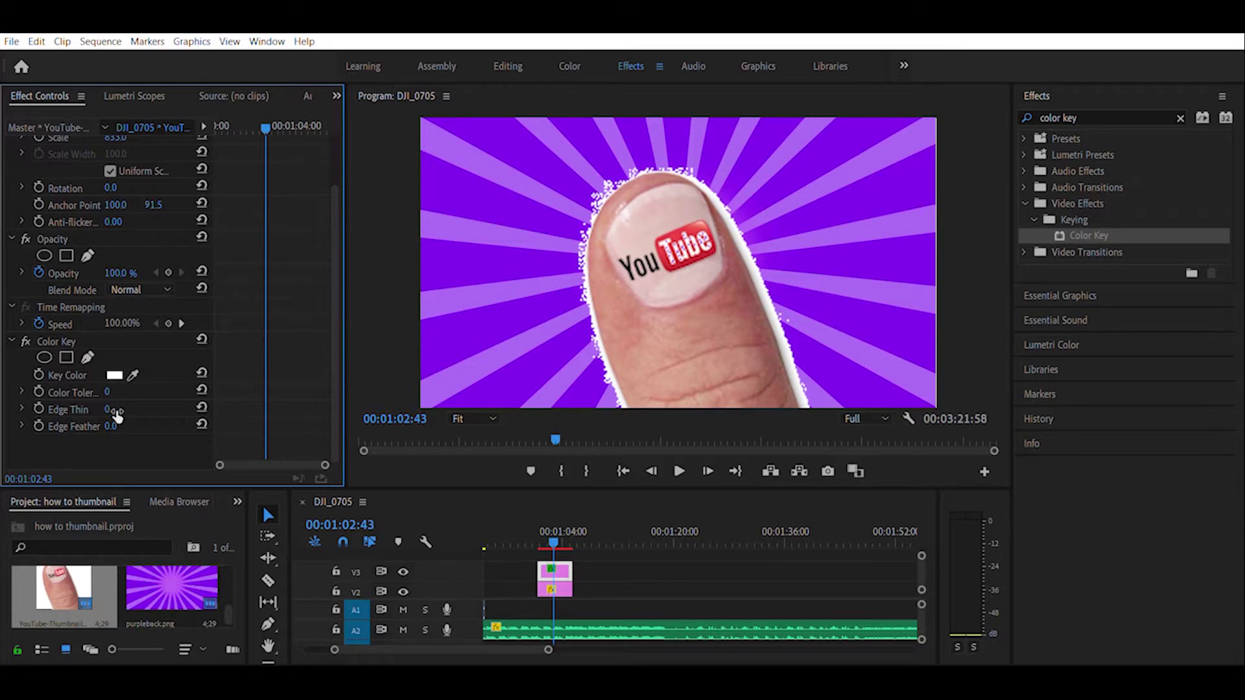
left_click_drag(111, 426, 134, 415)
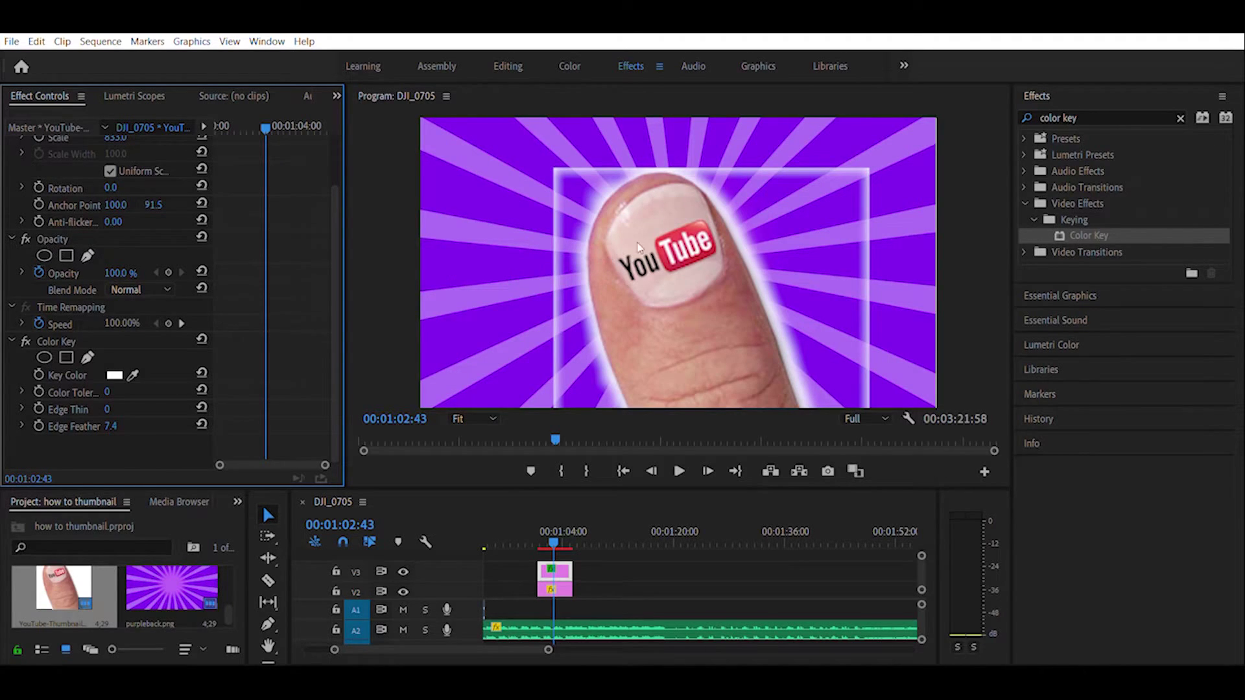
Add an ellipse opacity mask, then move, rotate and stretch it around the thumb
left_click(44, 256)
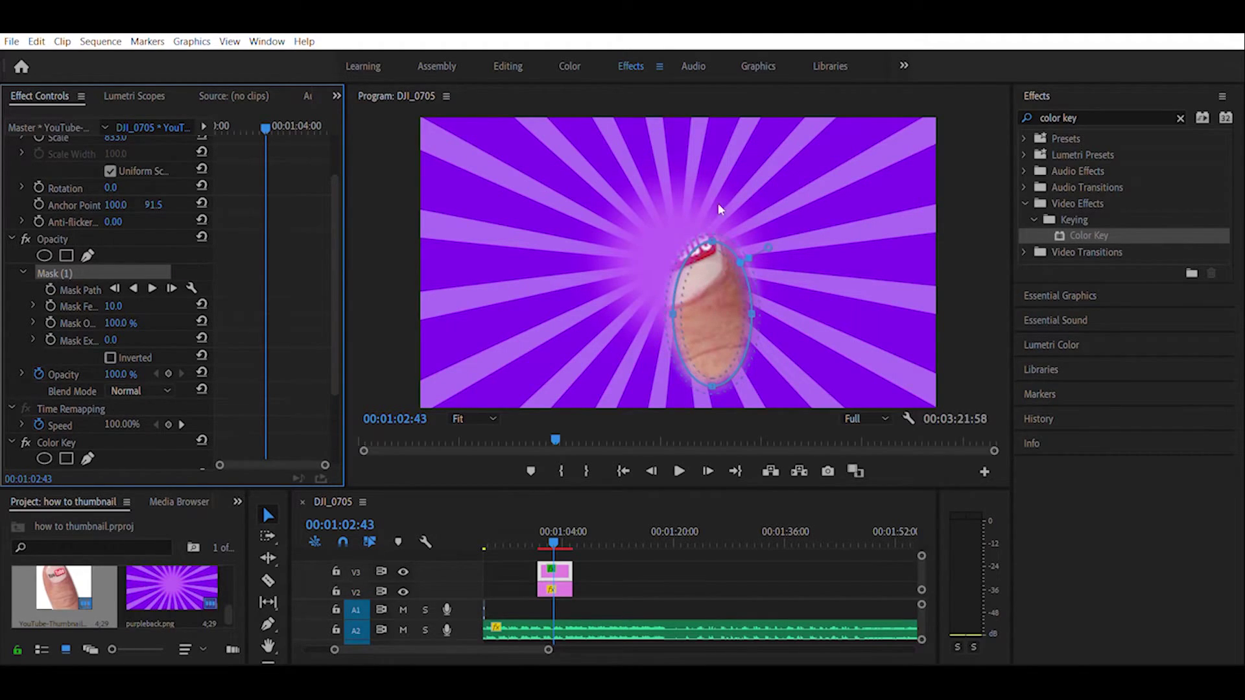
left_click_drag(731, 311, 669, 236)
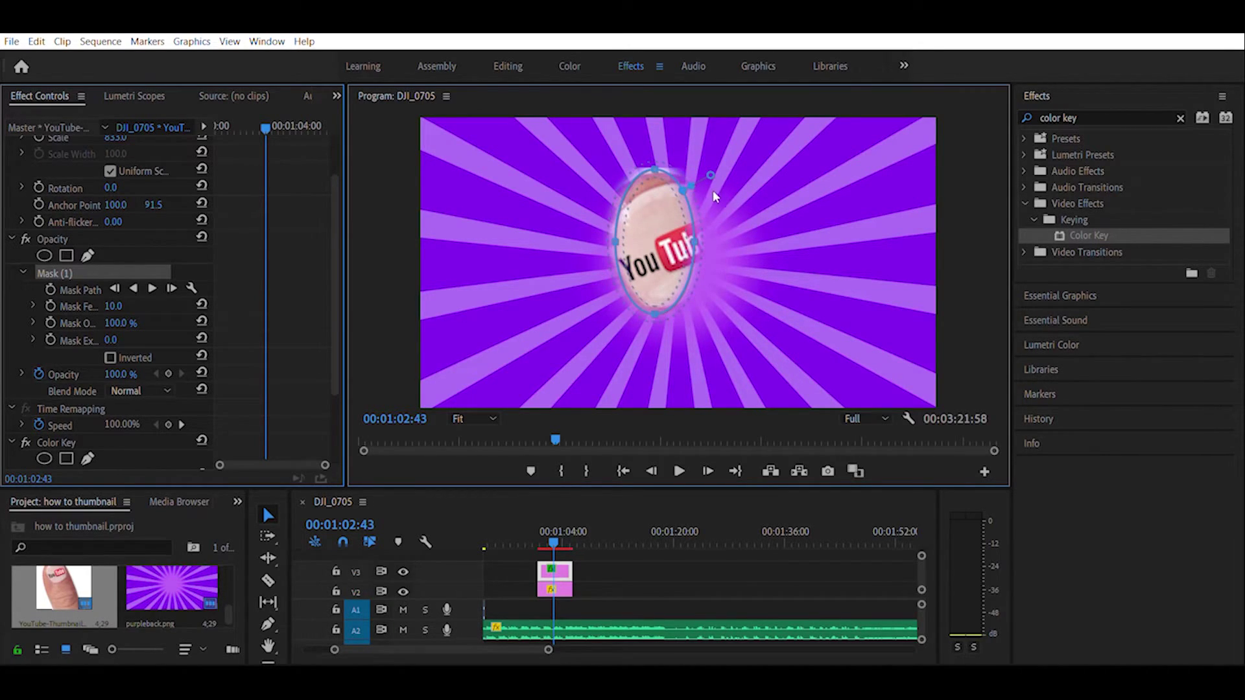
left_click_drag(711, 224, 712, 210)
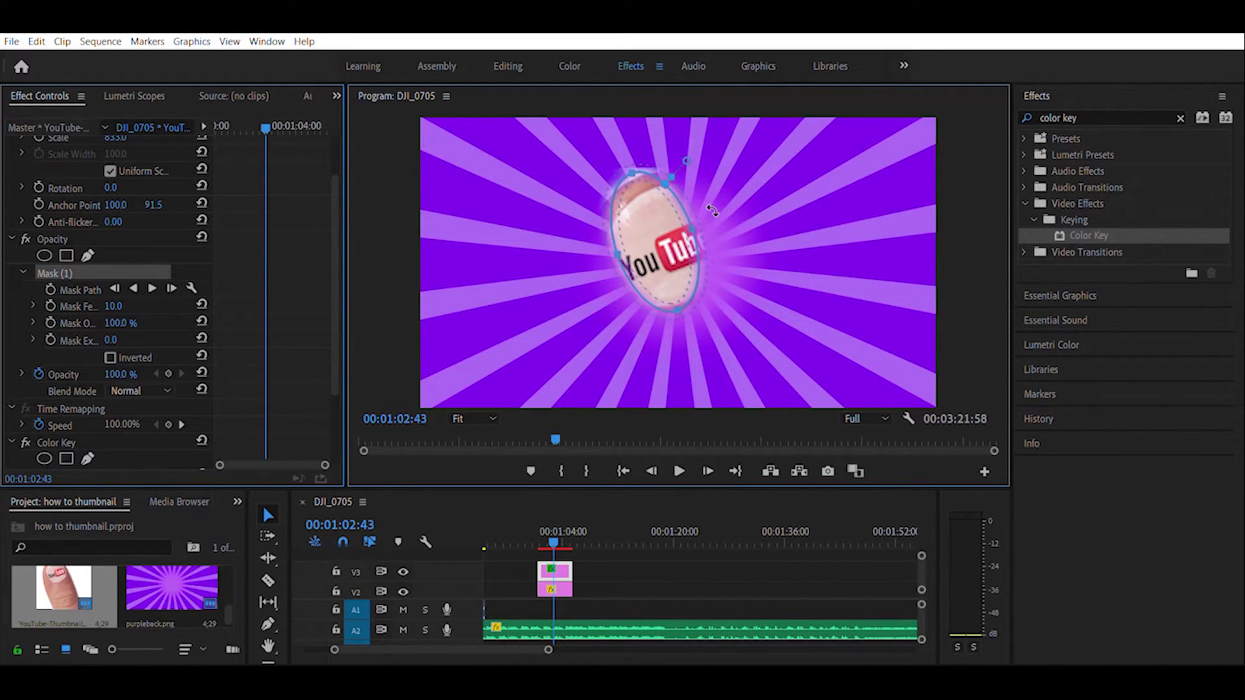
left_click_drag(683, 299, 723, 410)
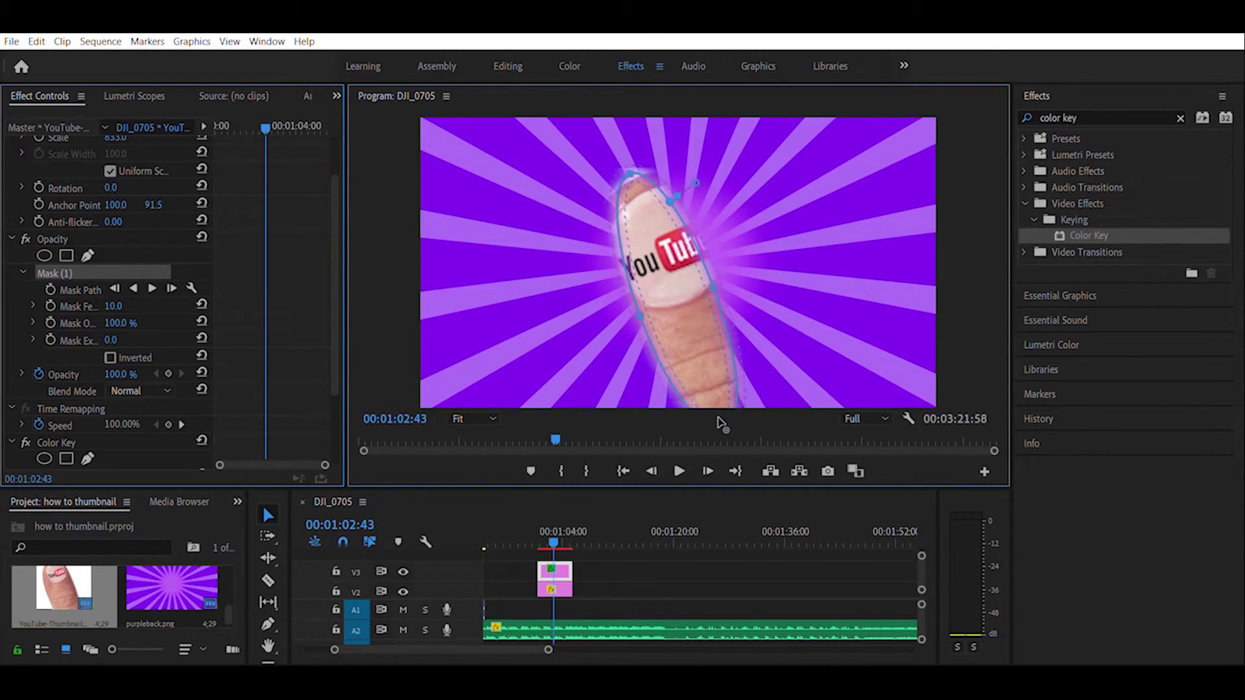
left_click_drag(638, 316, 584, 315)
left_click_drag(623, 195, 591, 211)
left_click_drag(674, 198, 723, 208)
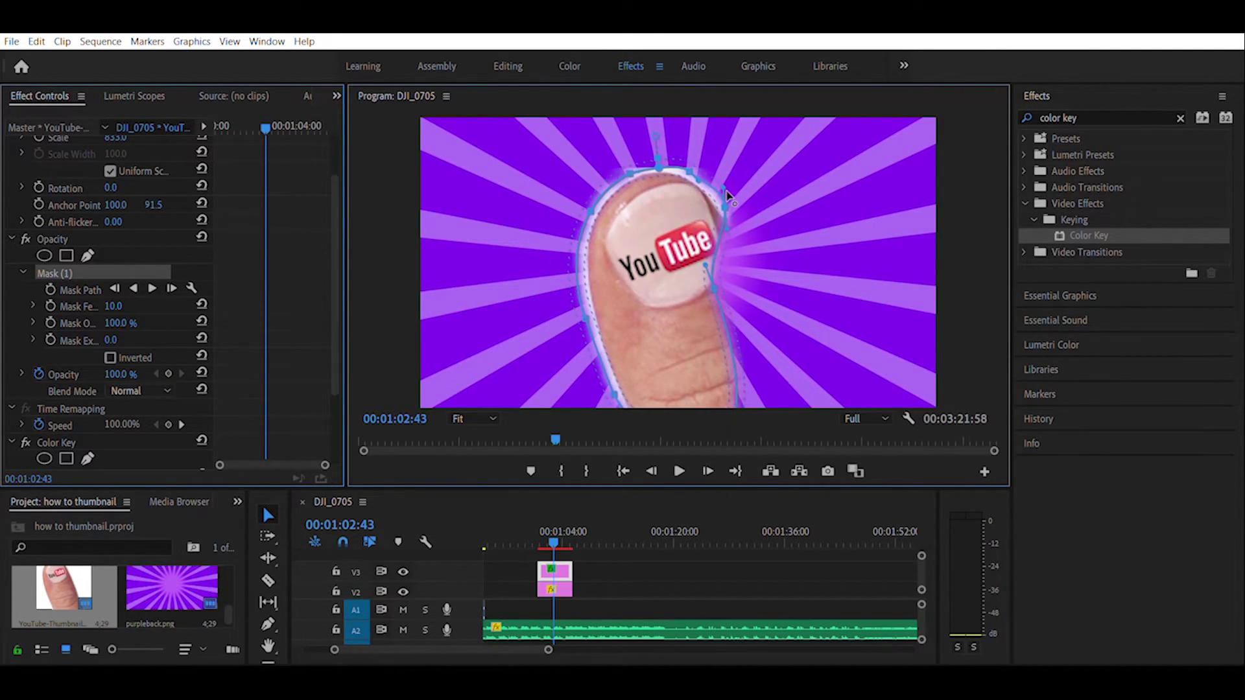
left_click_drag(713, 288, 695, 309)
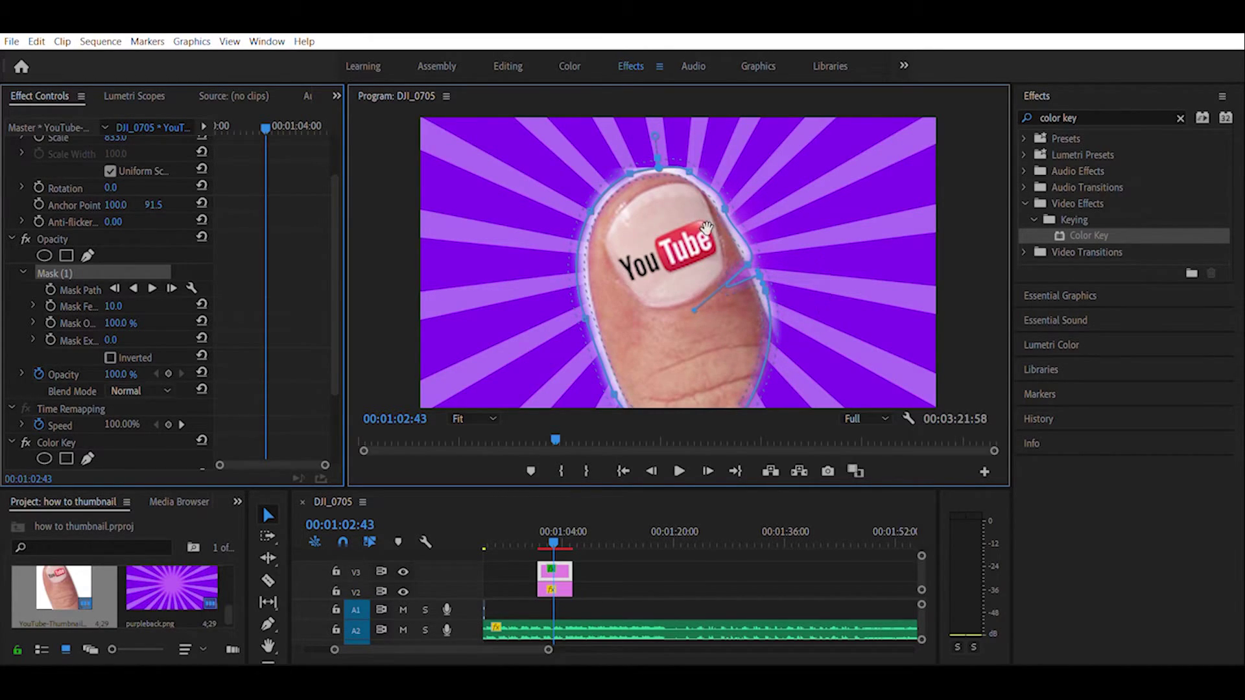
Refine the mask's right-edge points along the finger and deselect to review the masked thumb
left_click(797, 254)
left_click_drag(752, 261, 757, 251)
left_click_drag(768, 343, 813, 396)
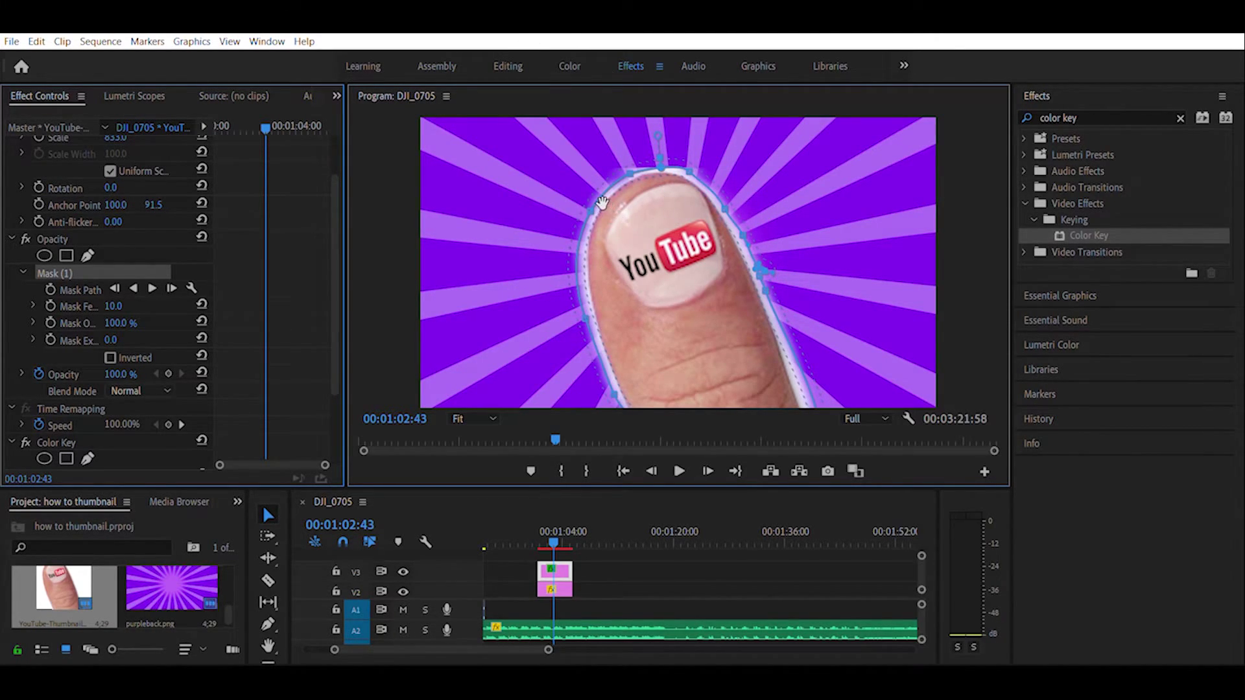
key("ctrl+shift+a")
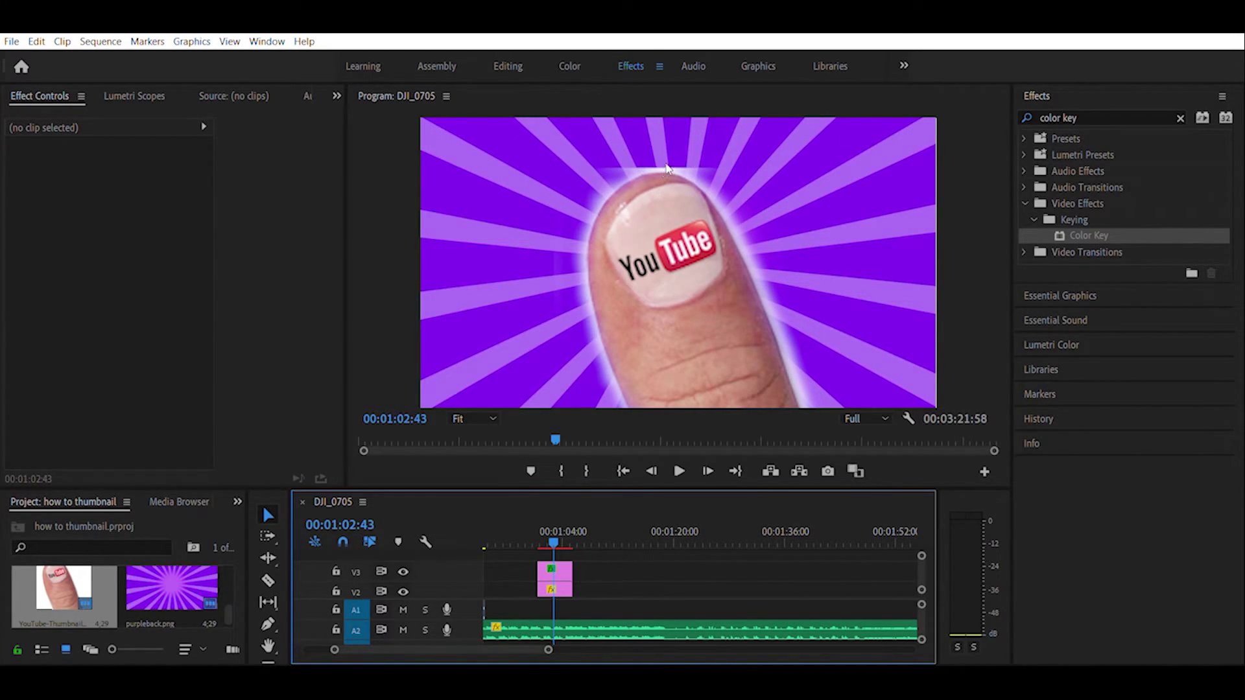
left_click(743, 274)
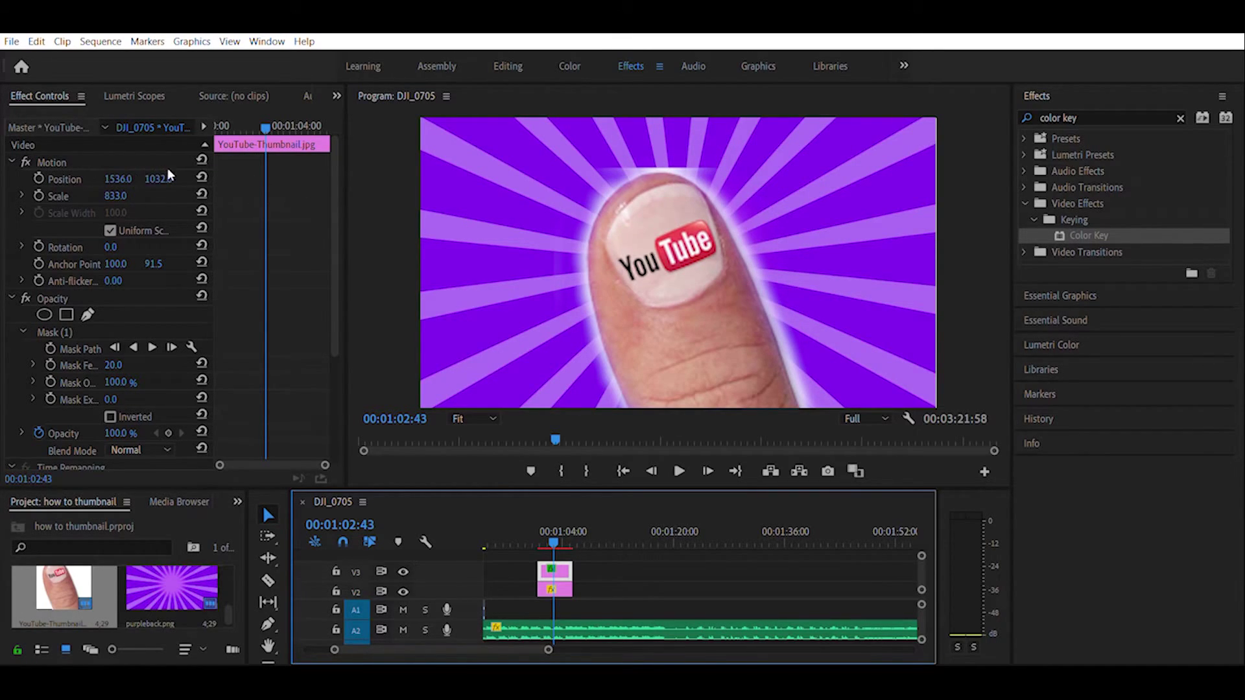
Move the masked thumb to position 1736, 1206 and shorten the Program monitor panel
left_click_drag(158, 179, 286, 179)
left_click_drag(667, 285, 706, 283)
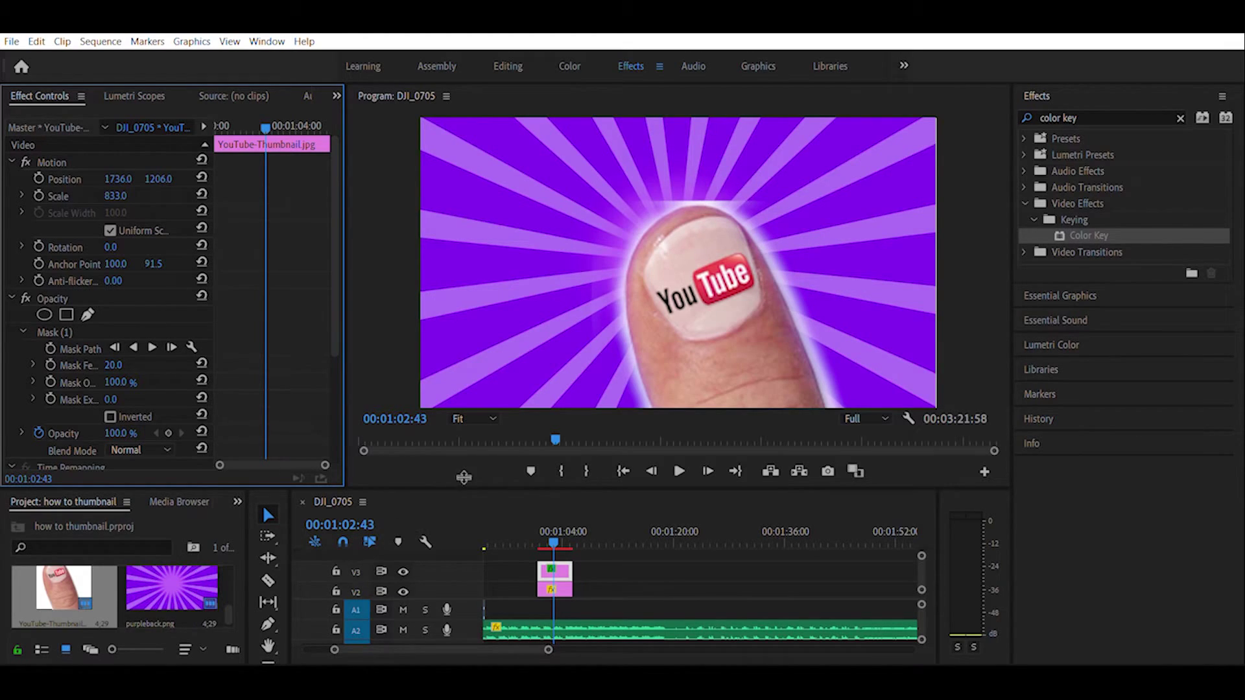
mouse_move(463, 477)
left_mouse_down()
mouse_move(463, 297)
mouse_move(463, 464)
left_mouse_up()
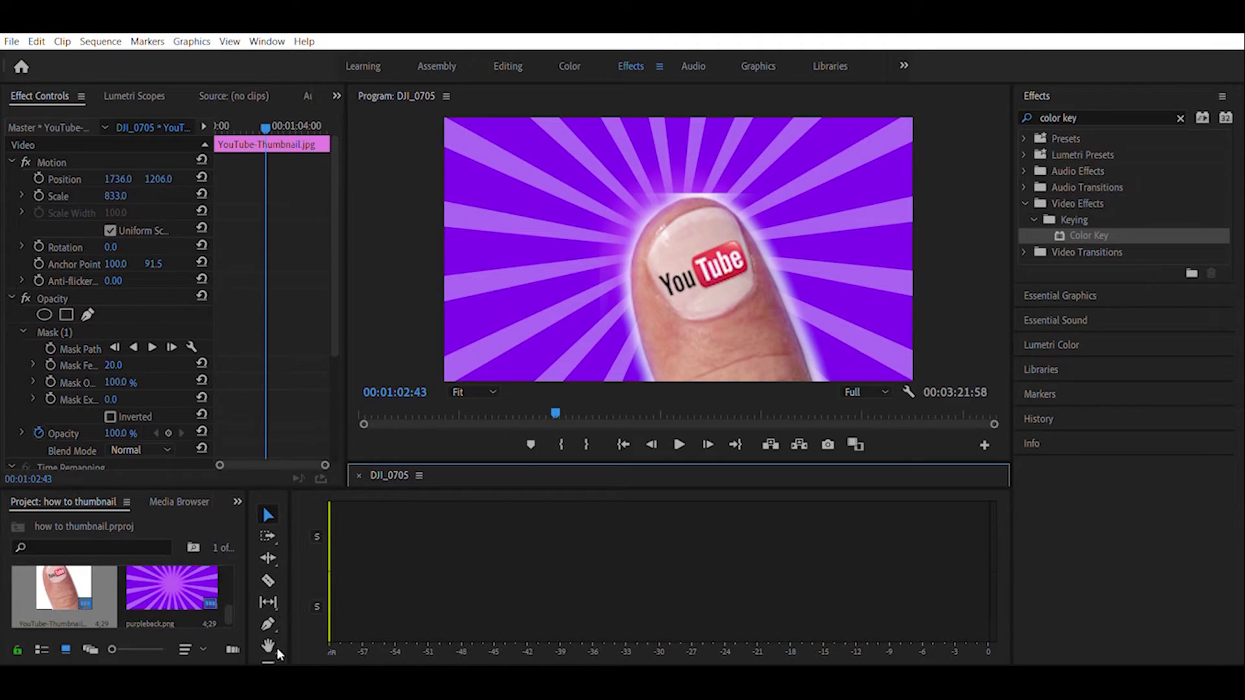
Add a 'How To Make' title at the top of the frame and enlarge it across the top
left_click(271, 648)
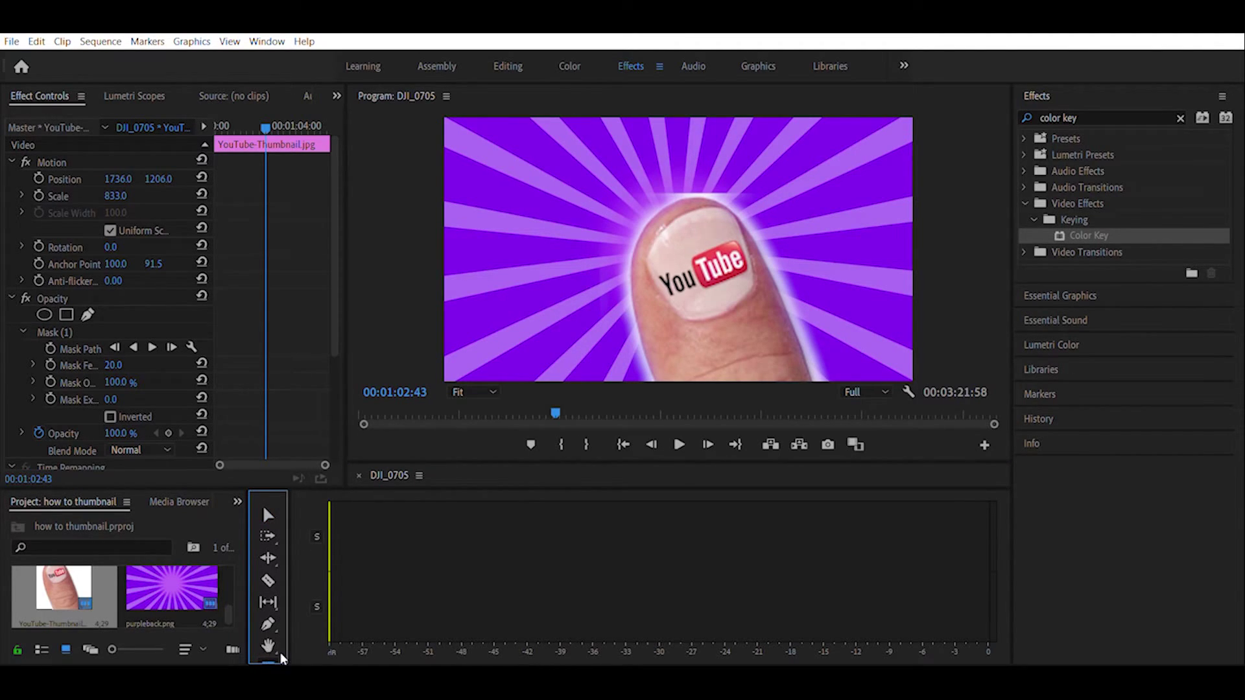
left_click(473, 133)
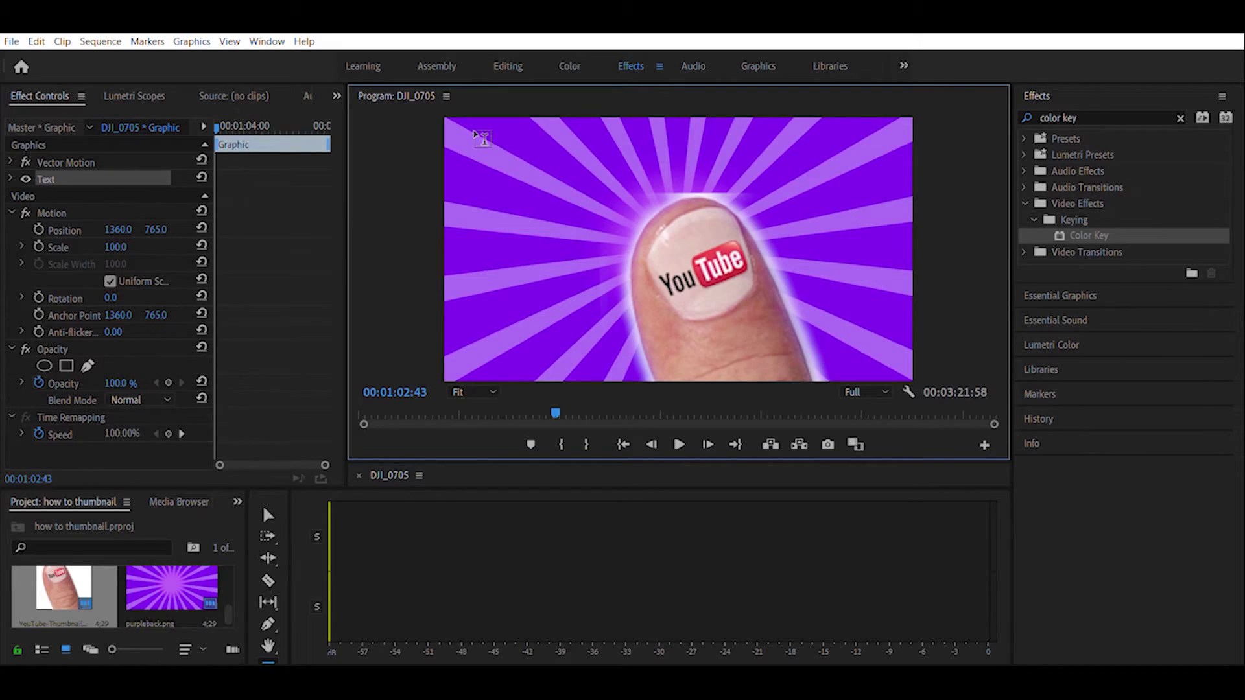
type("How To Make")
left_click(269, 514)
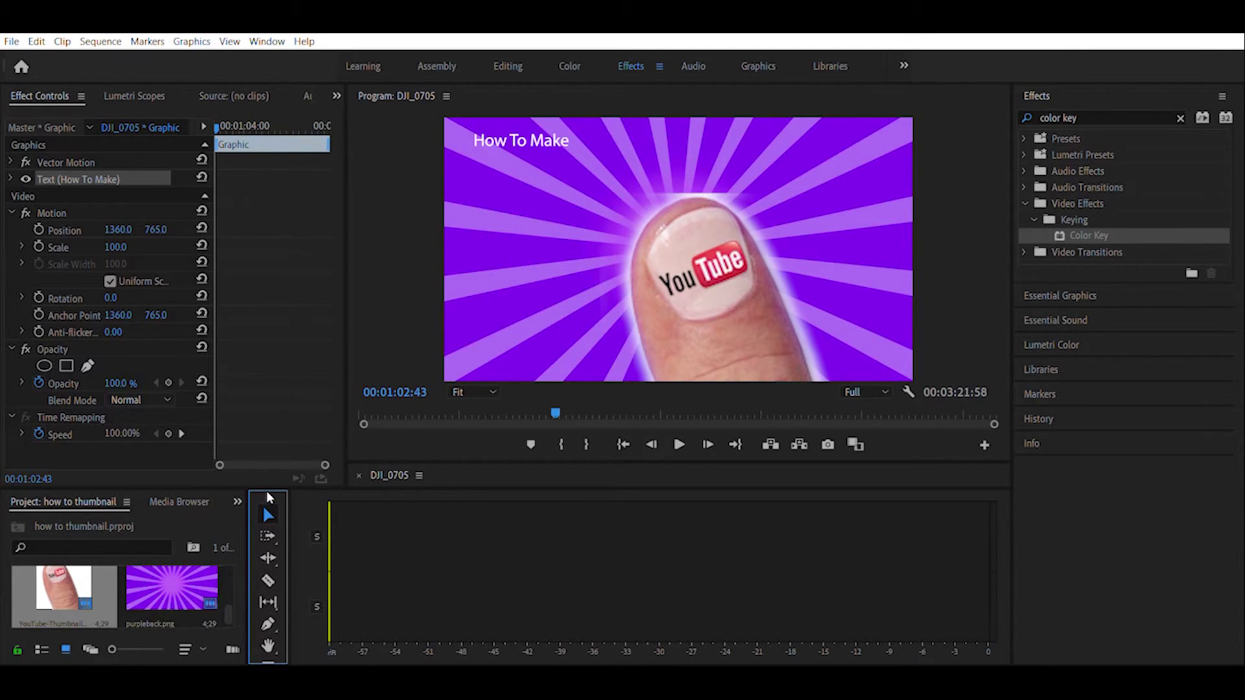
left_click_drag(580, 141, 752, 151)
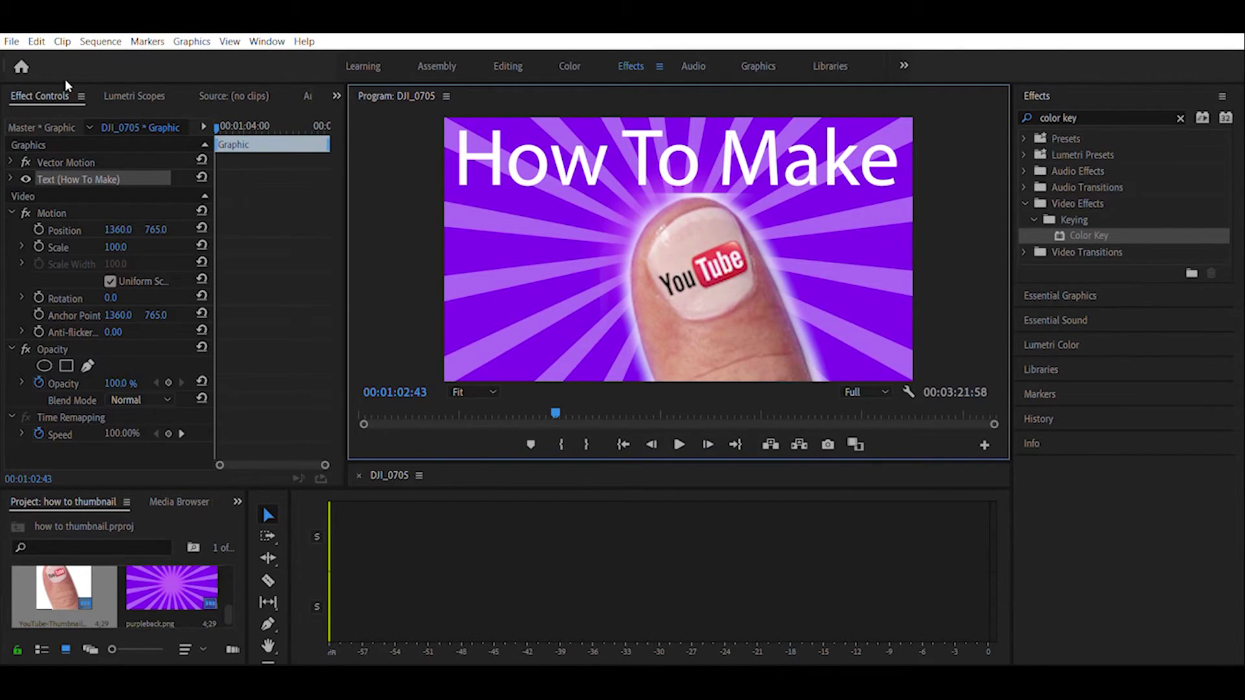
Expand the title's Text settings and set its fill colour to bright green
left_click(124, 91)
left_click(44, 88)
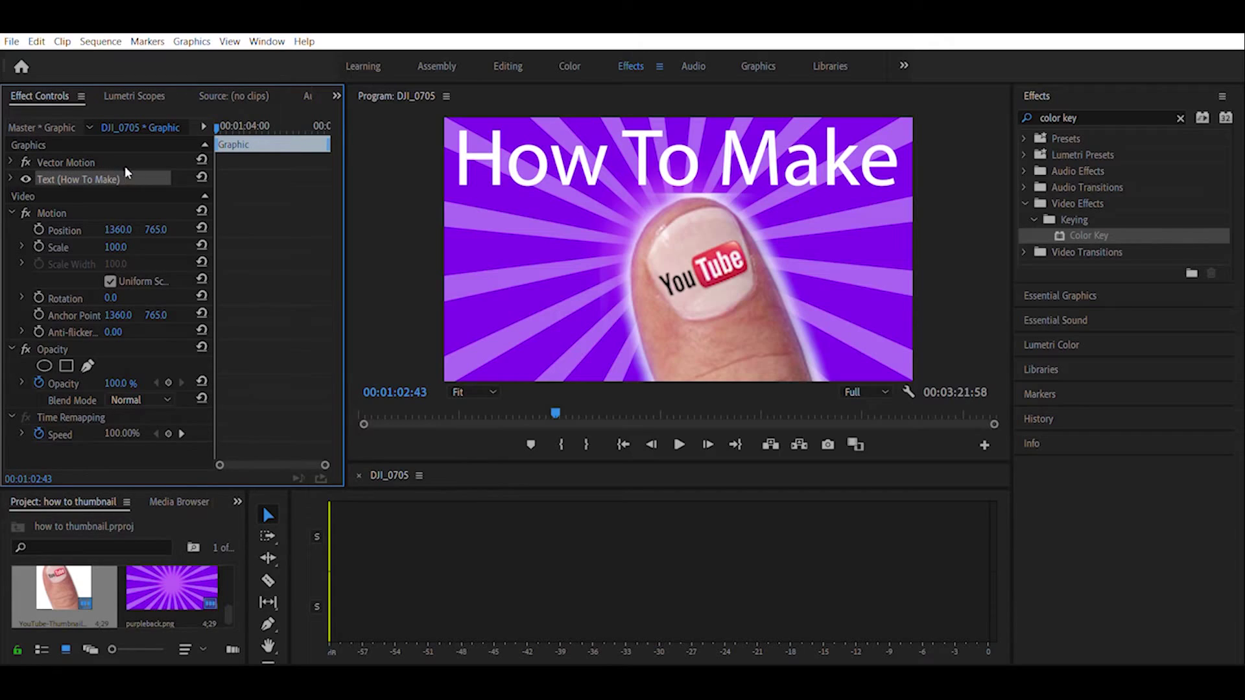
left_click(11, 176)
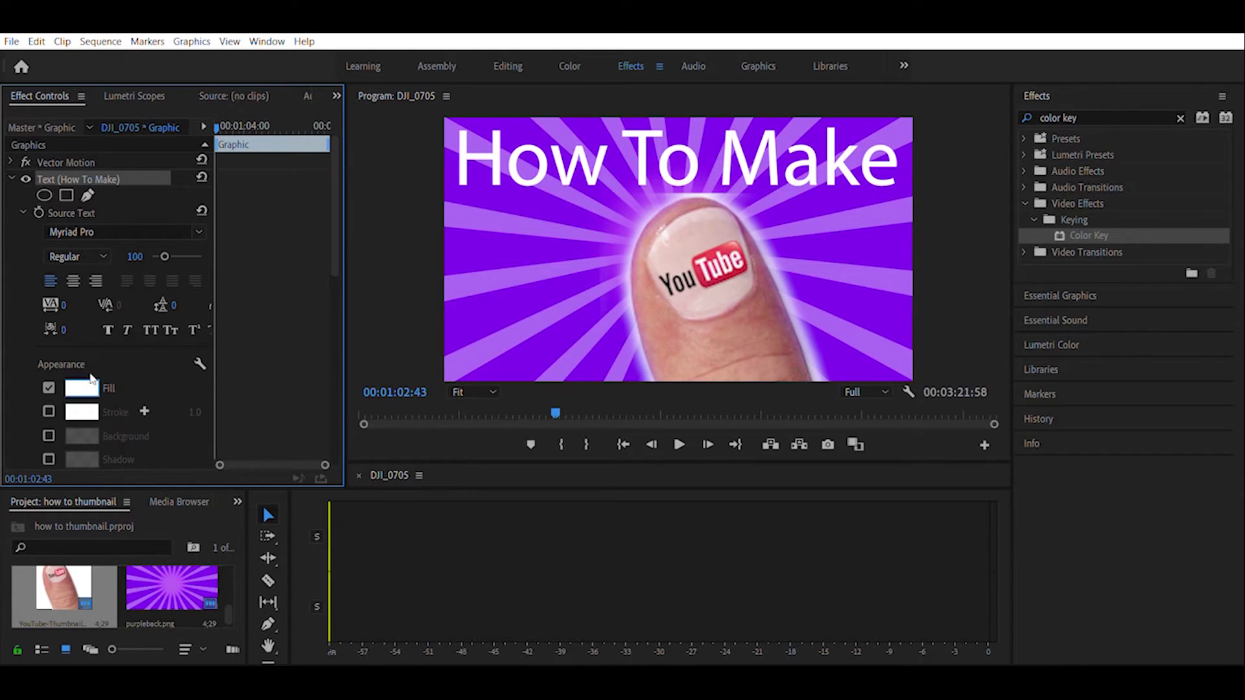
scroll(268, 315, "down", 3)
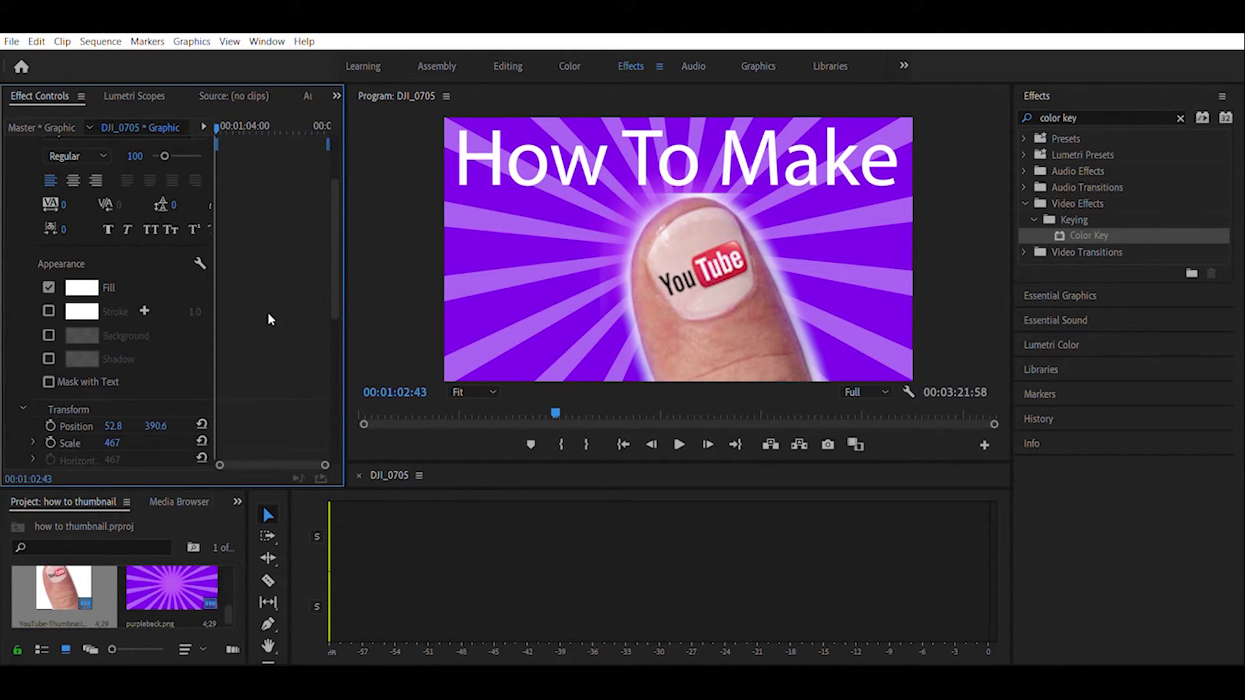
left_click_drag(350, 345, 400, 344)
left_click(90, 285)
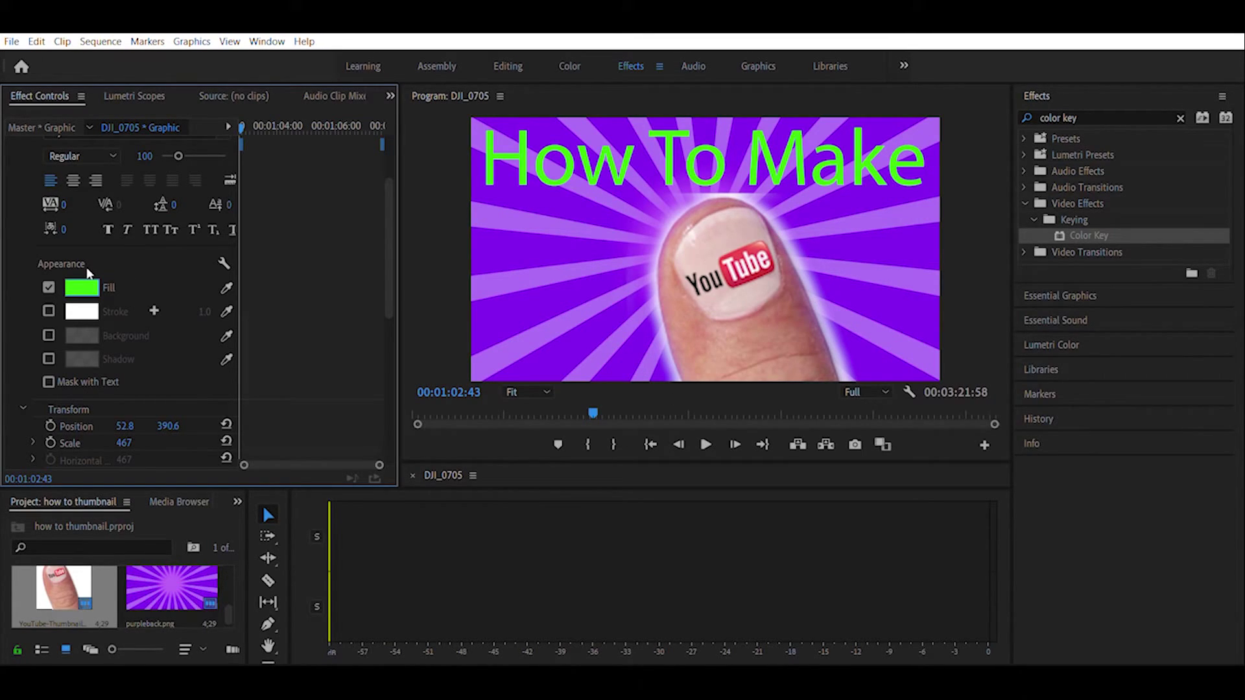
Give the title a black outline stroke of width 14
left_click(49, 310)
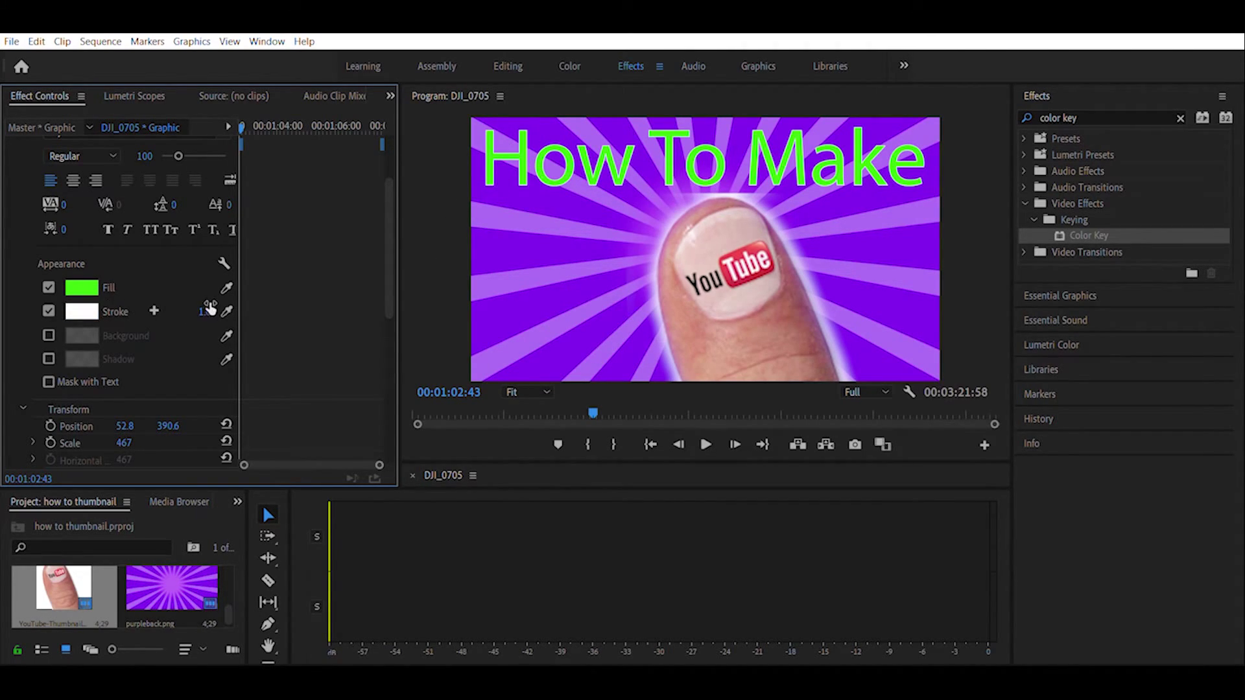
left_click_drag(204, 311, 212, 311)
left_click(77, 295)
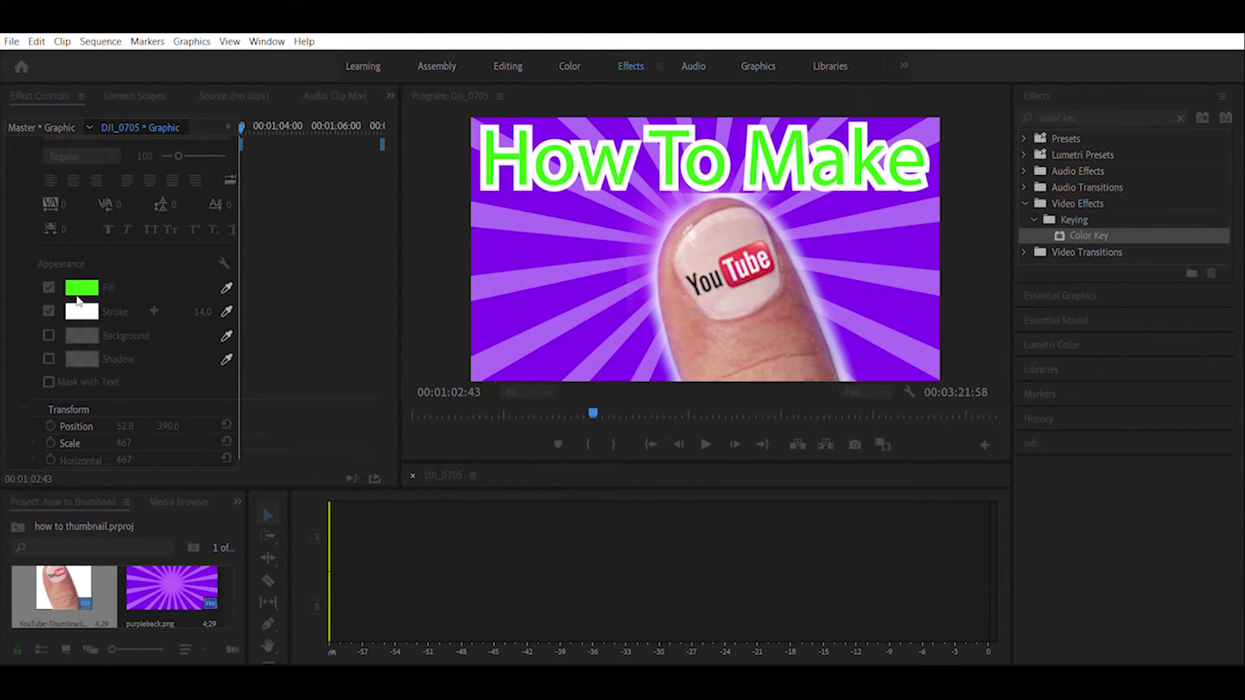
key("Return")
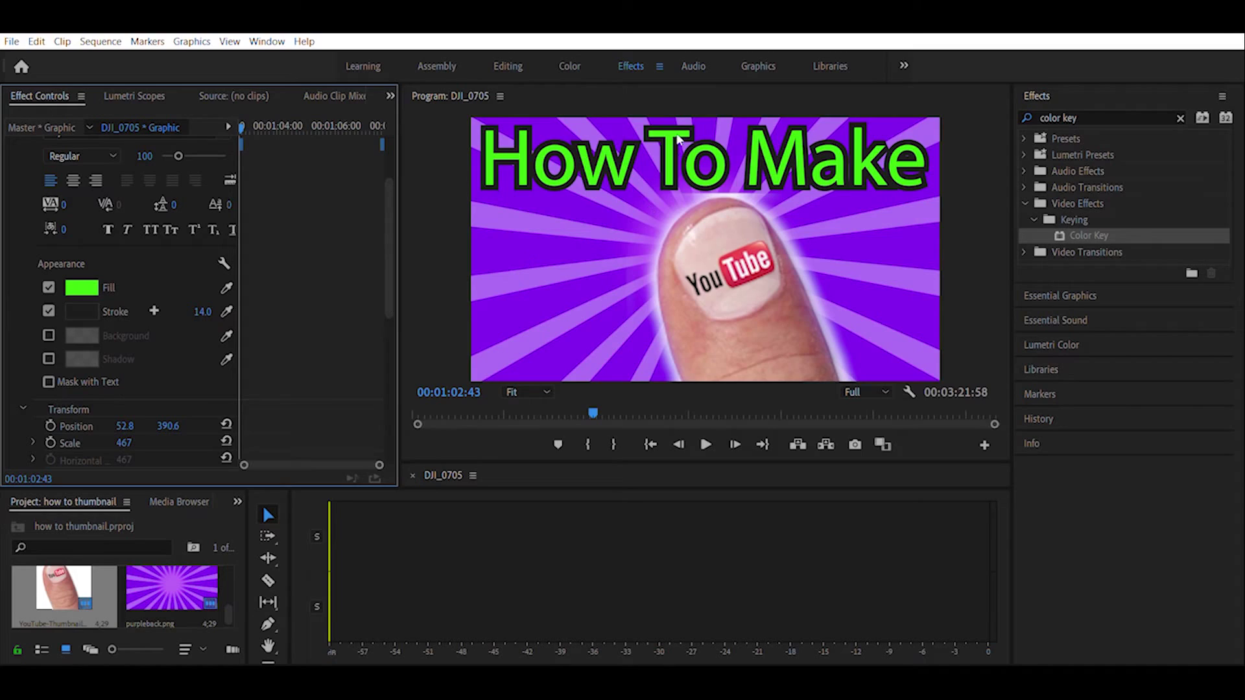
left_click(48, 350)
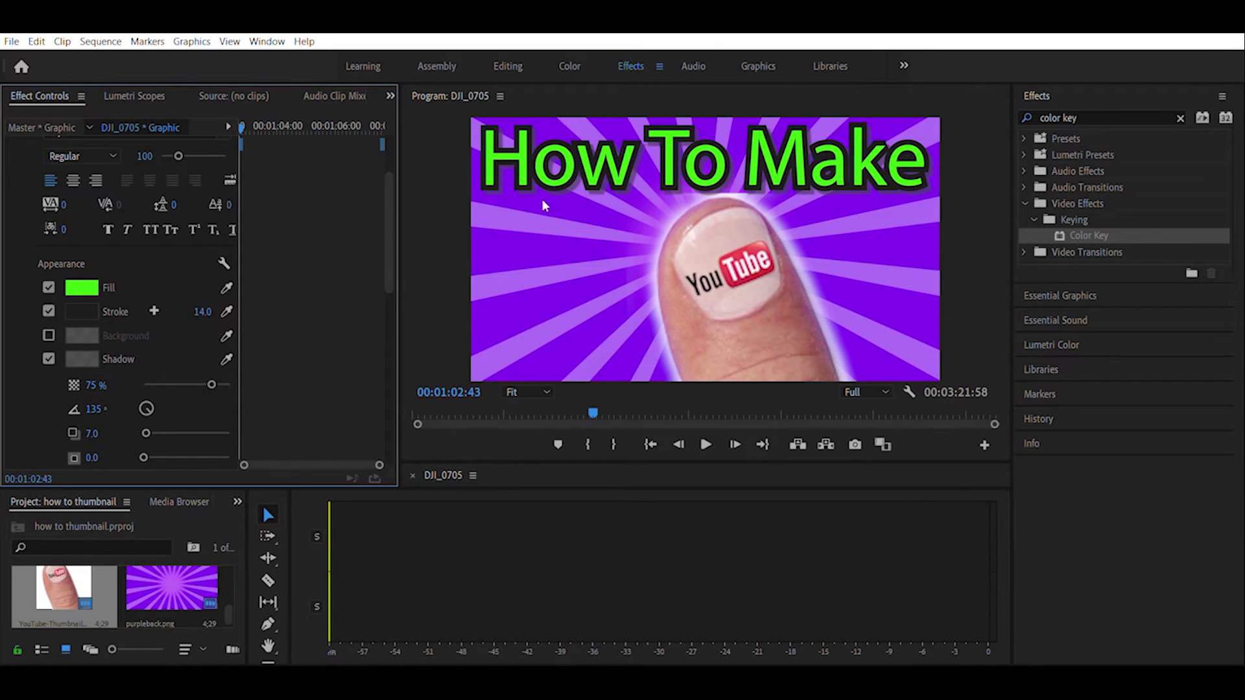
Set the title shadow to distance 5.6, size 7.5, coloured with the YouTube logo red
scroll(156, 363, "down", 3)
left_click_drag(146, 319, 115, 293)
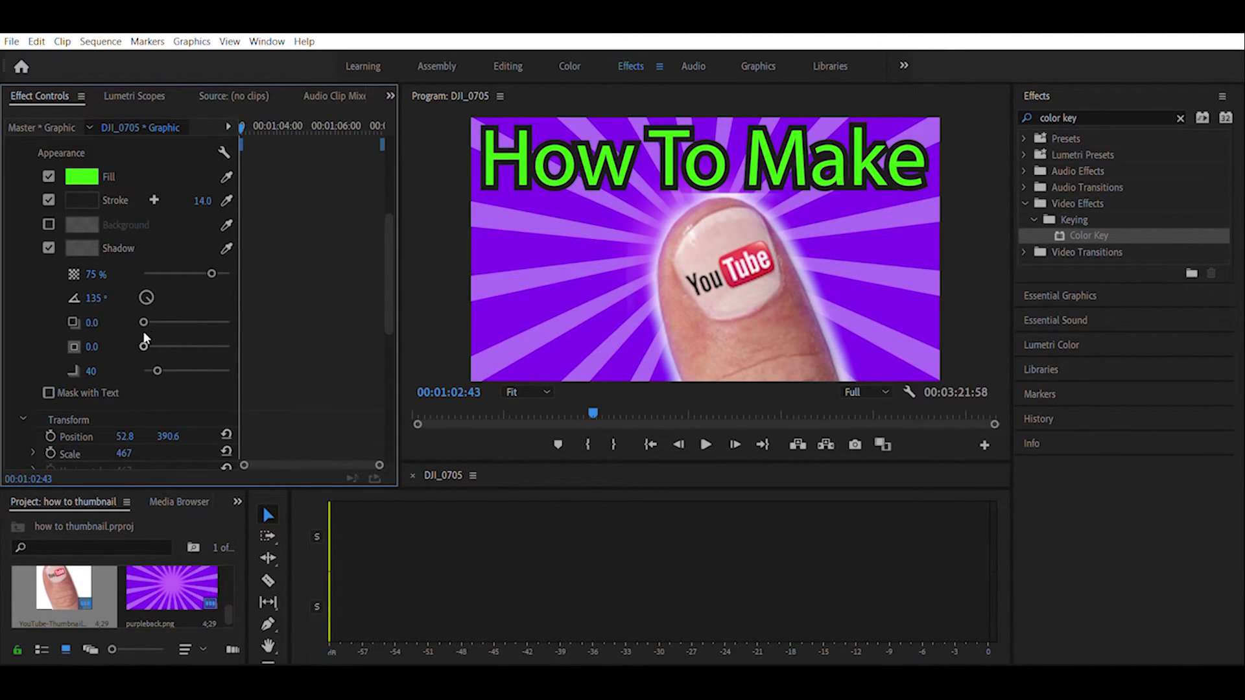
mouse_move(144, 335)
left_mouse_down()
mouse_move(161, 328)
mouse_move(149, 335)
left_mouse_up()
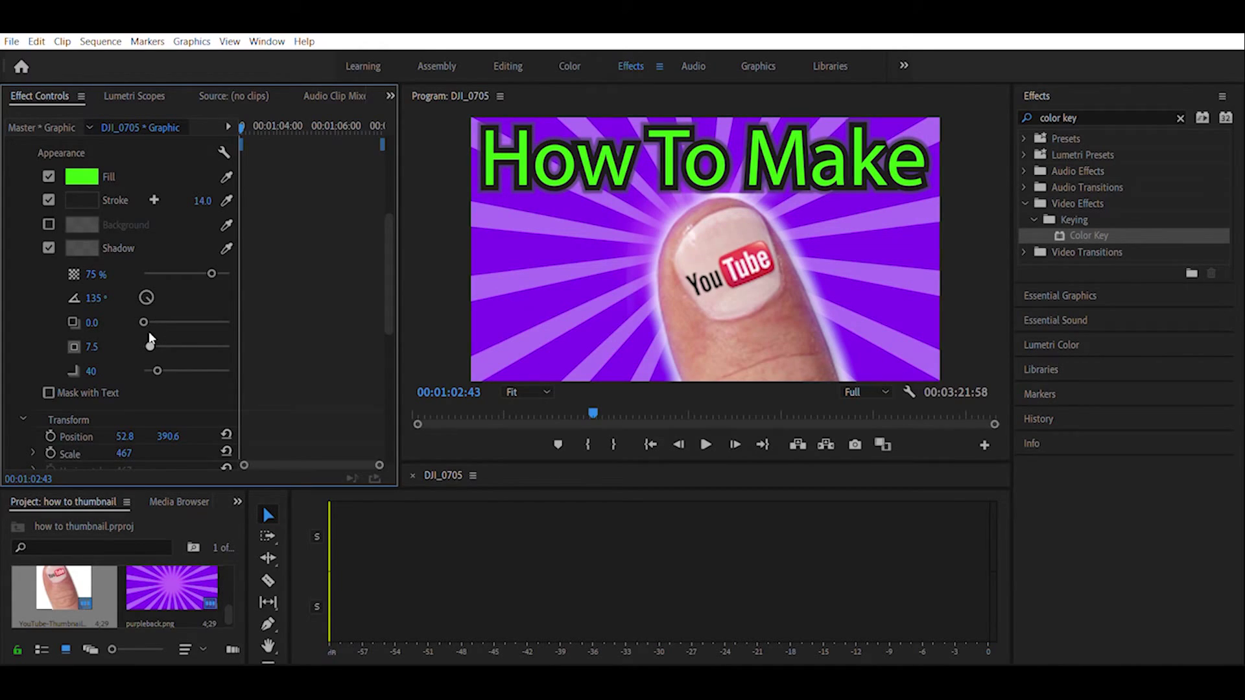
left_click(224, 232)
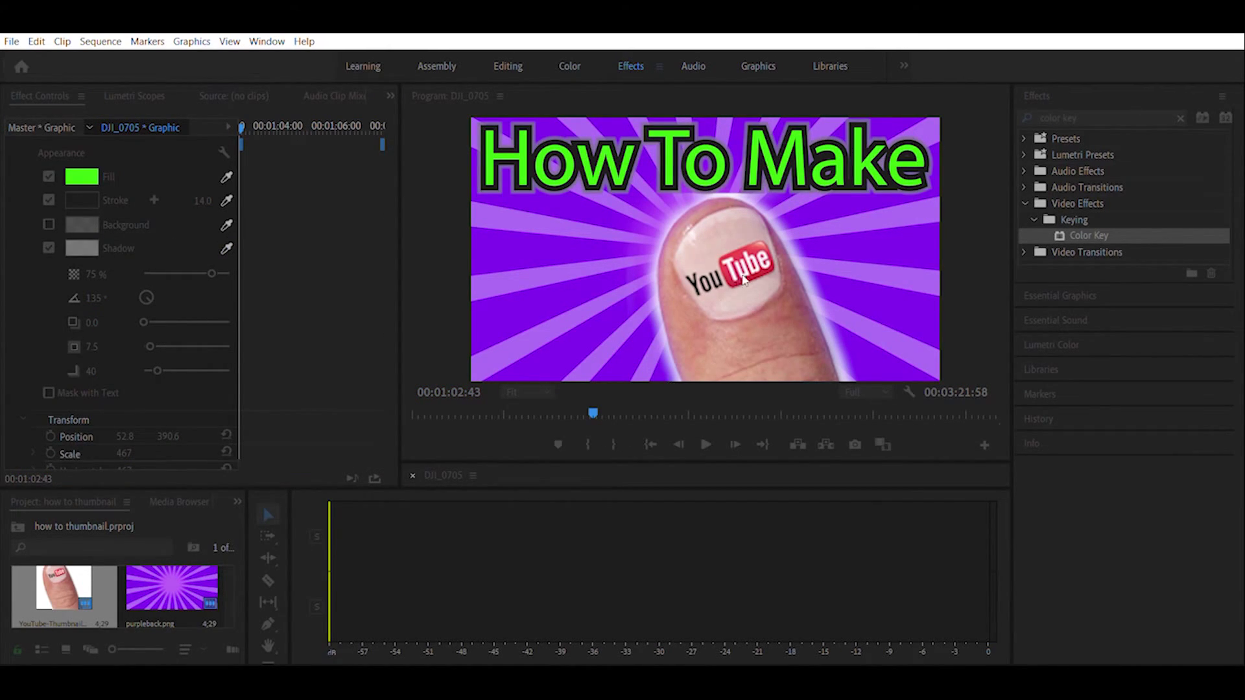
left_click(770, 227)
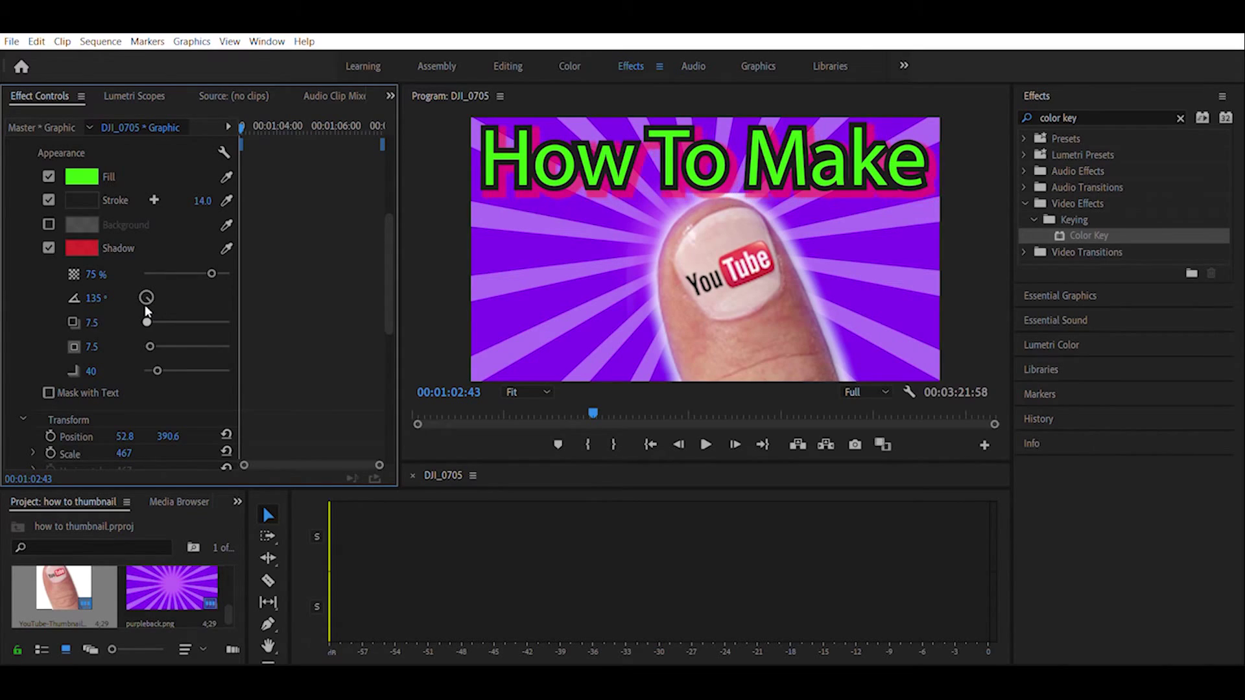
left_click_drag(143, 322, 146, 322)
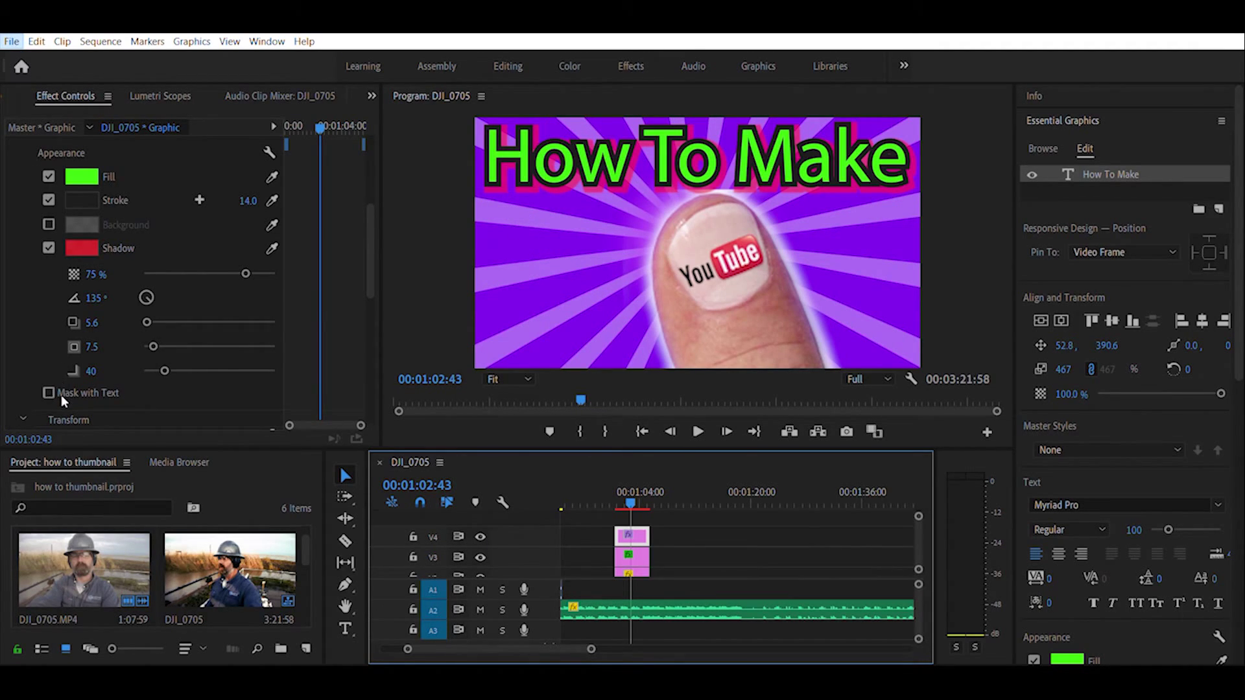
Import thumbnail.png and place the cartoon character on the top video track
key("ctrl+shift+e")
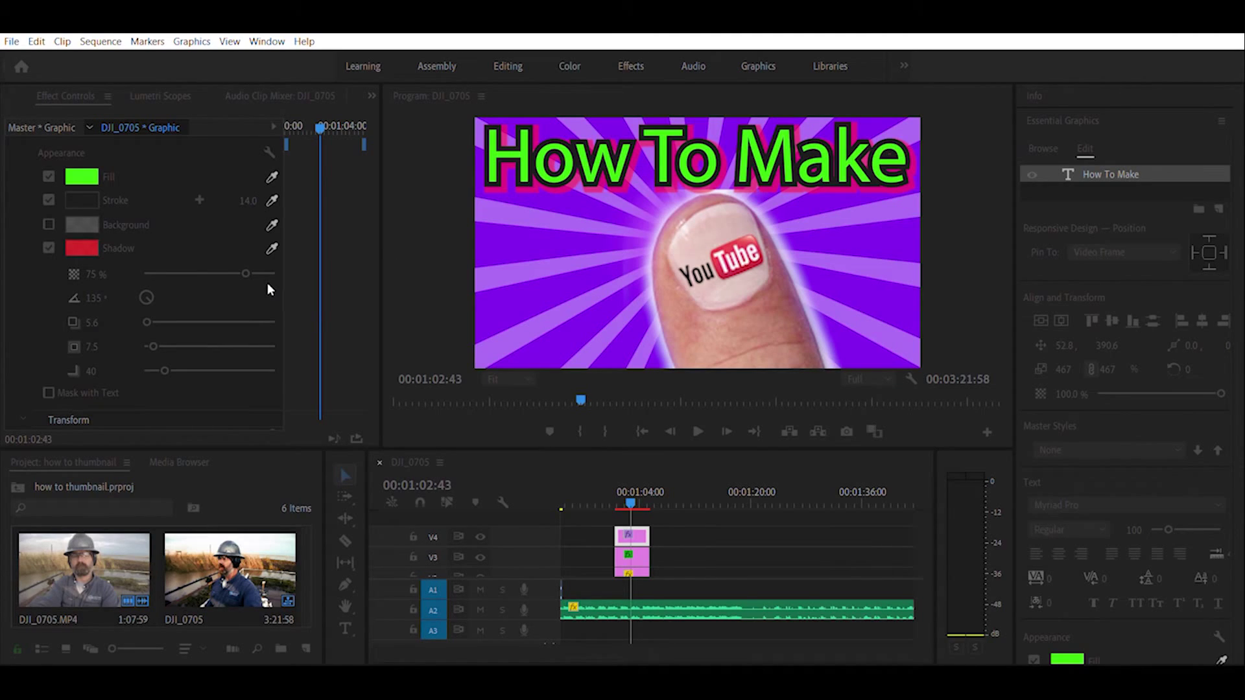
key("Return")
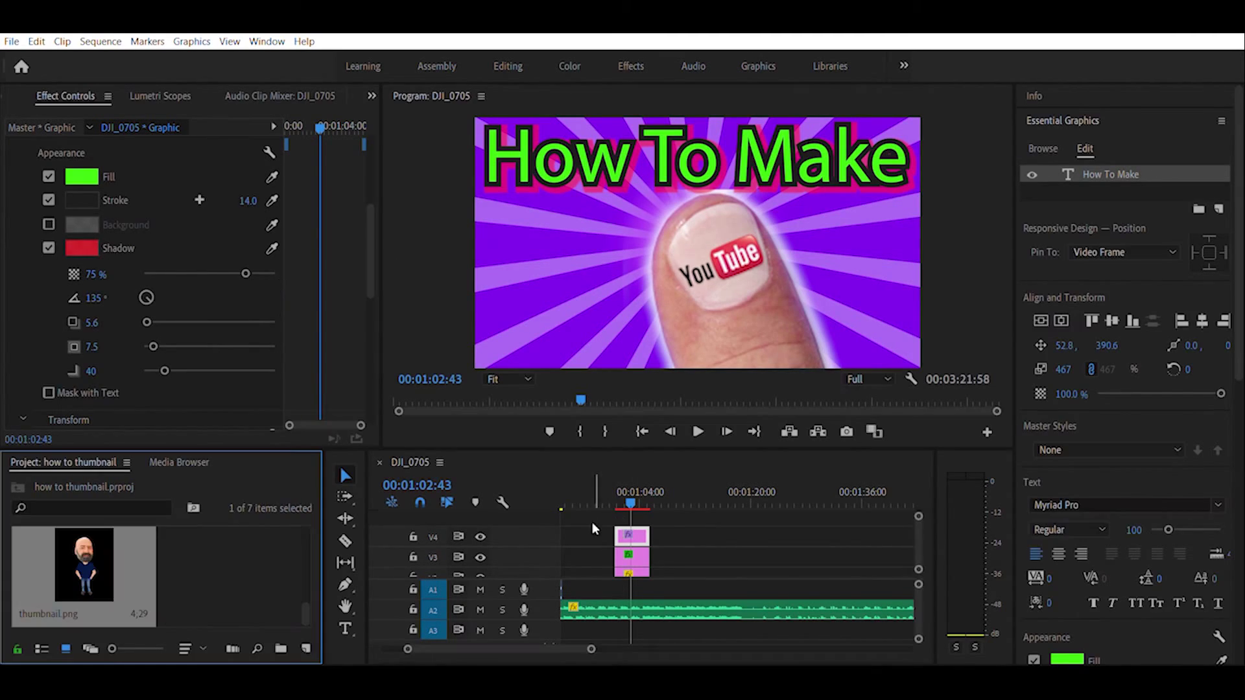
left_click_drag(381, 510, 632, 515)
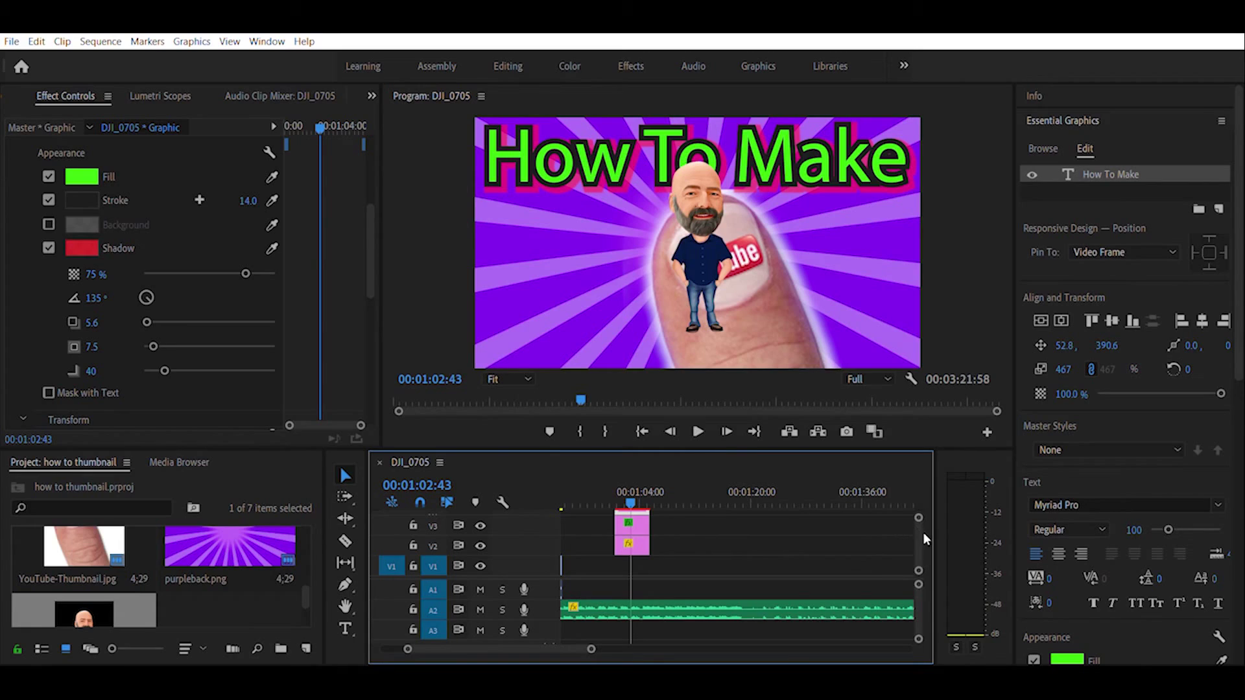
scroll(639, 524, "up", 2)
left_click(639, 526)
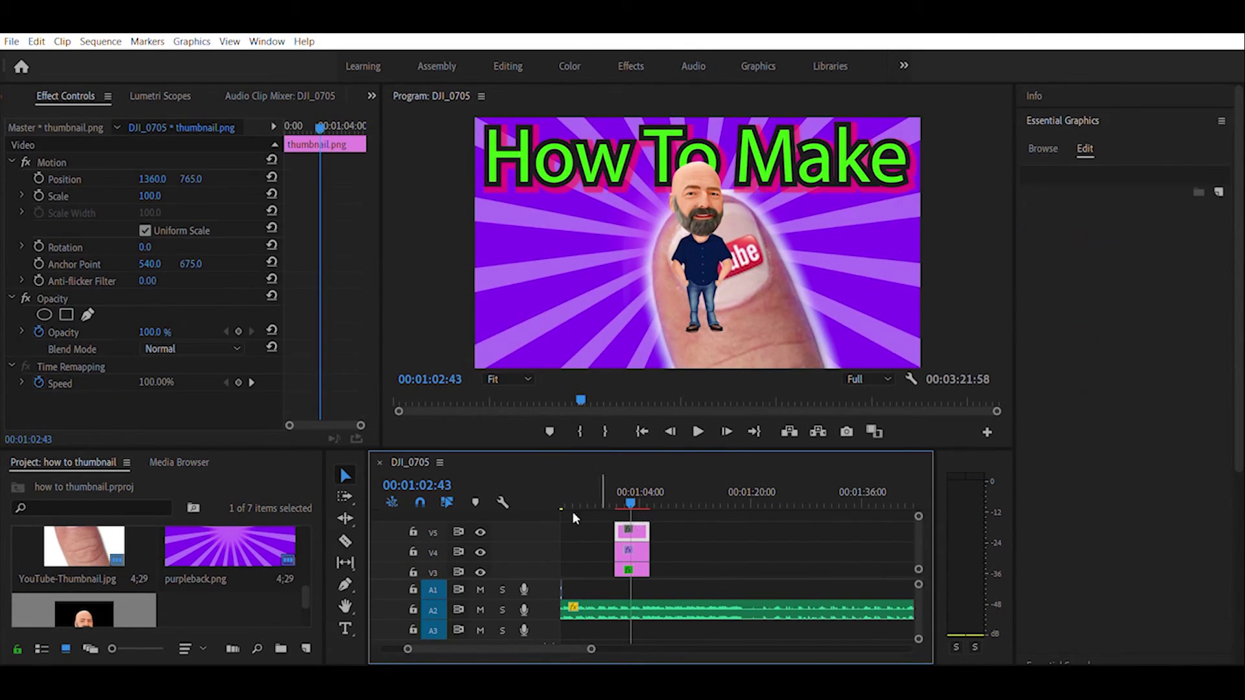
Scale the cartoon character to 160 and position it at 379, 1412 in the lower-left corner
left_click_drag(188, 178, 247, 178)
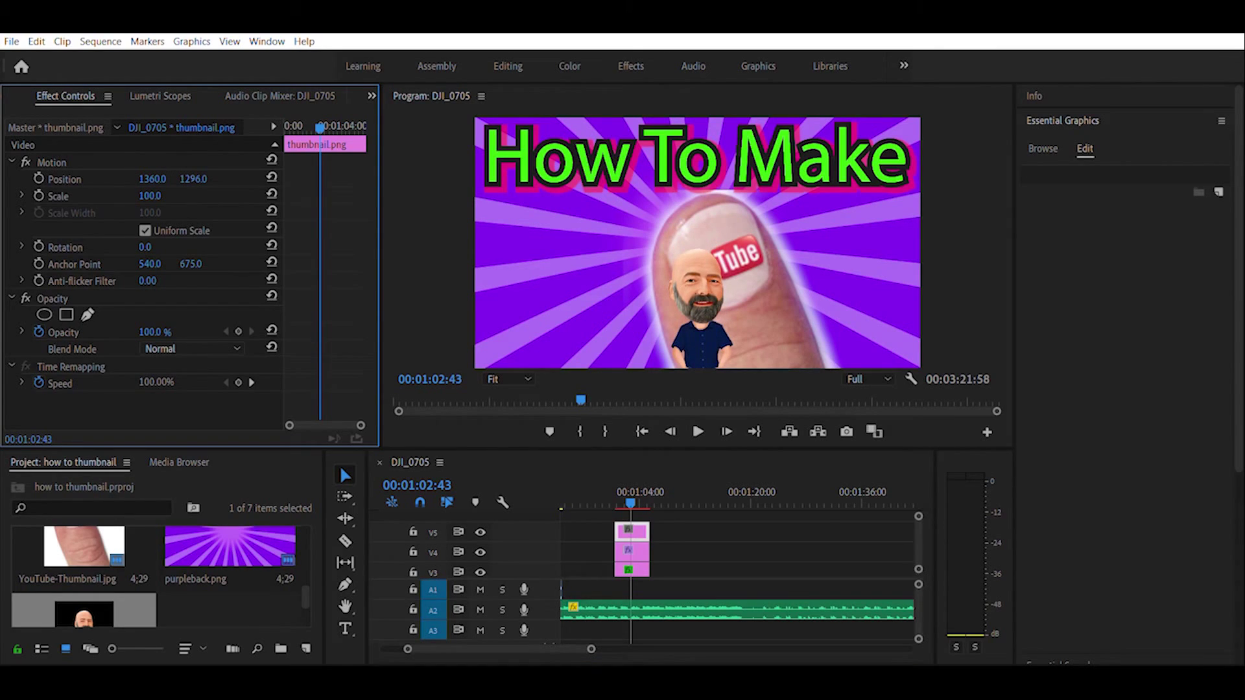
left_click_drag(149, 178, 216, 167)
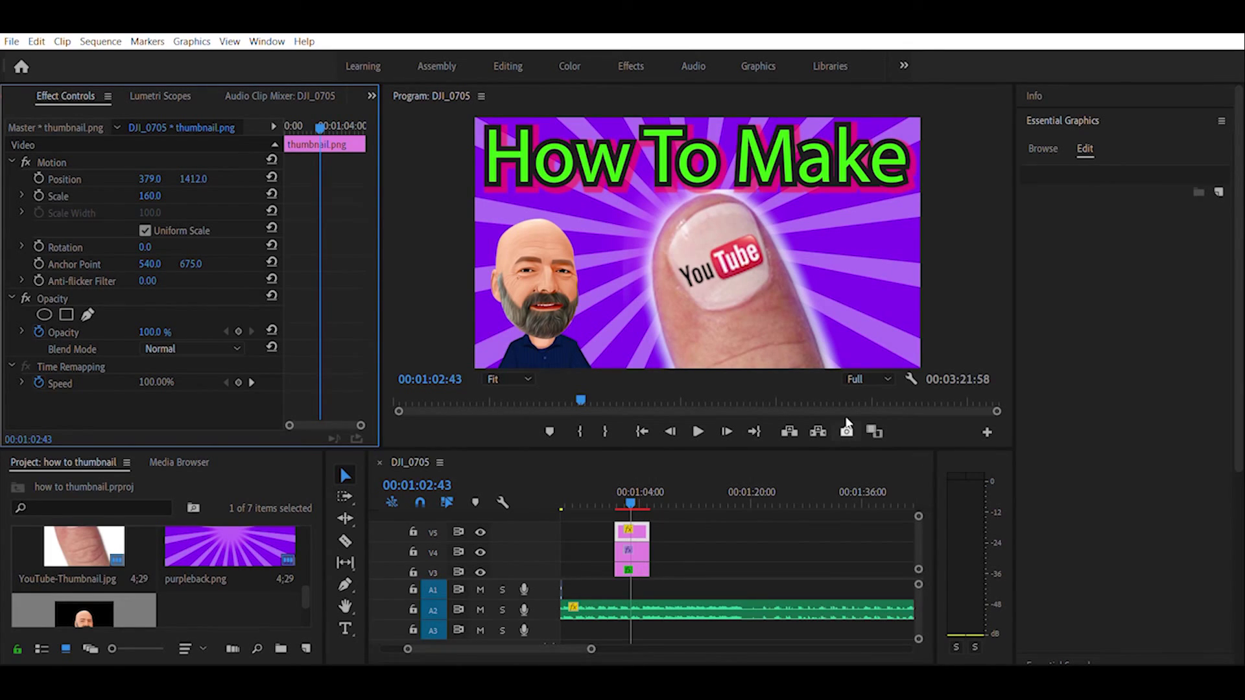
left_click(847, 430)
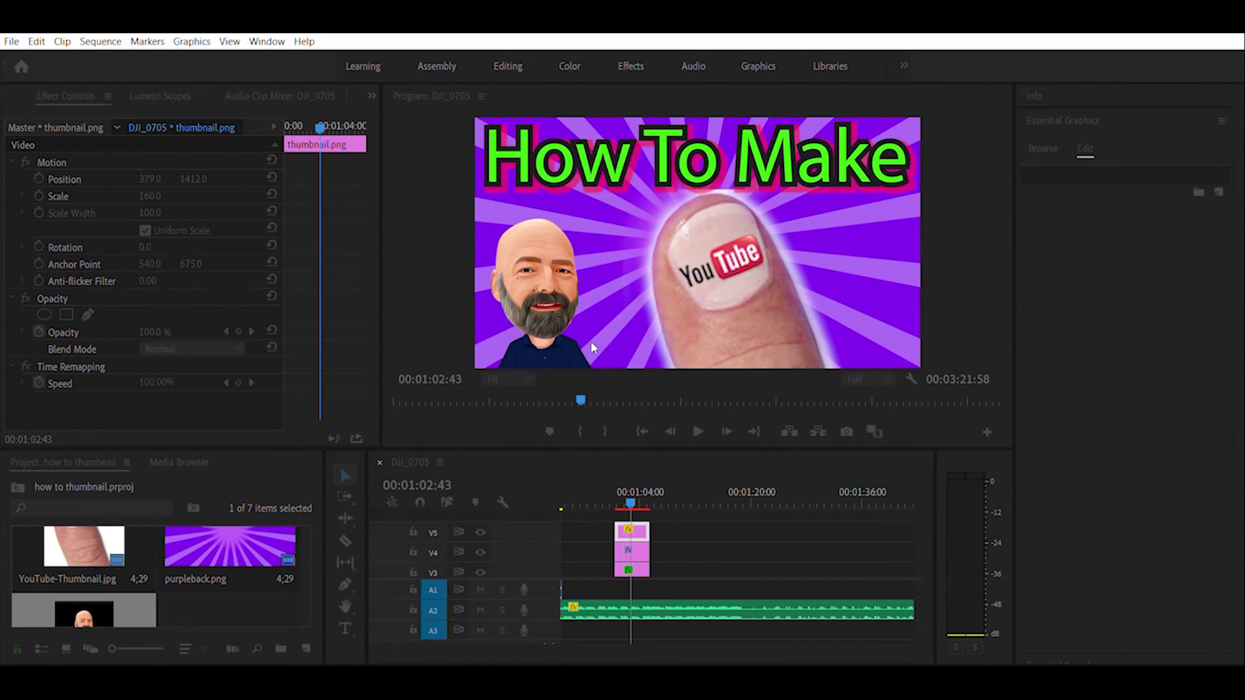
Confirm the Export Frame dialog with OK to save the thumbnail still
left_click(654, 398)
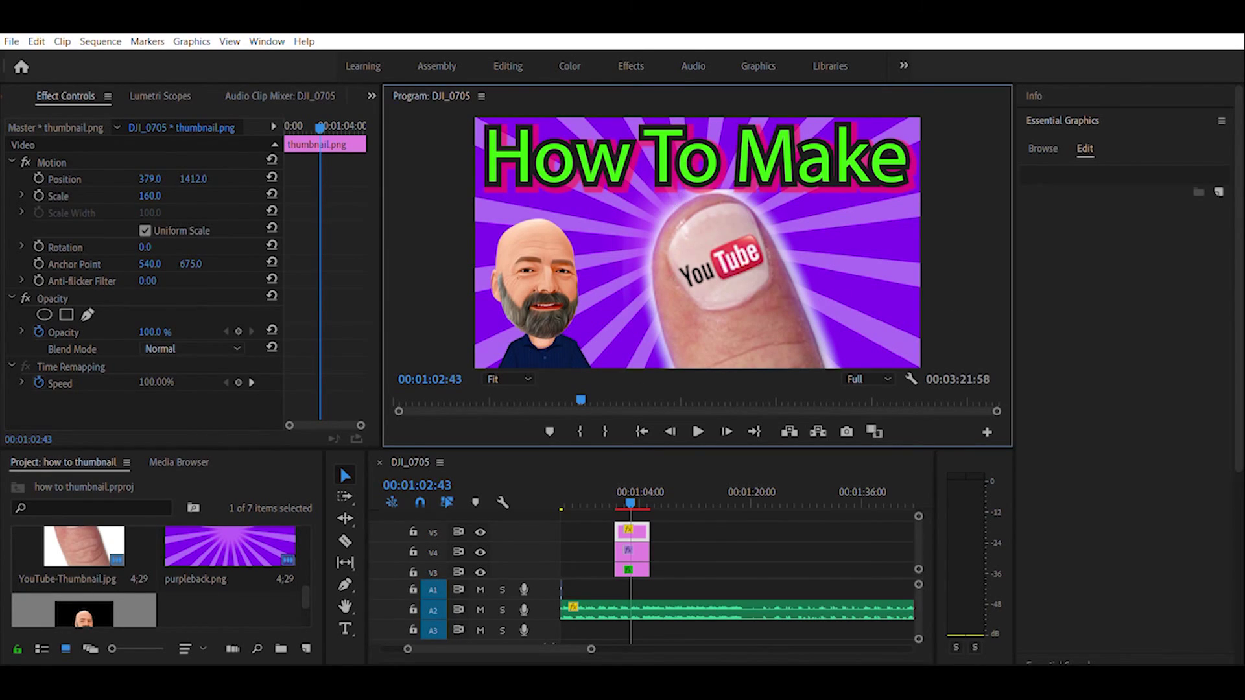